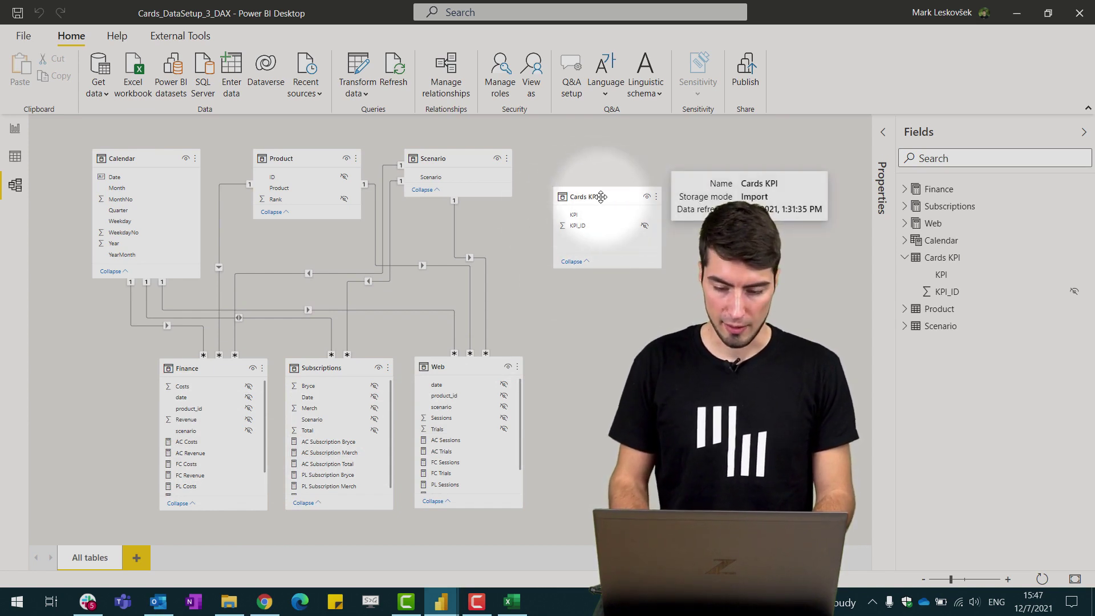
In Data view, show the Cards KPI table's 21 KPI names with the KPI column selected.
click(17, 156)
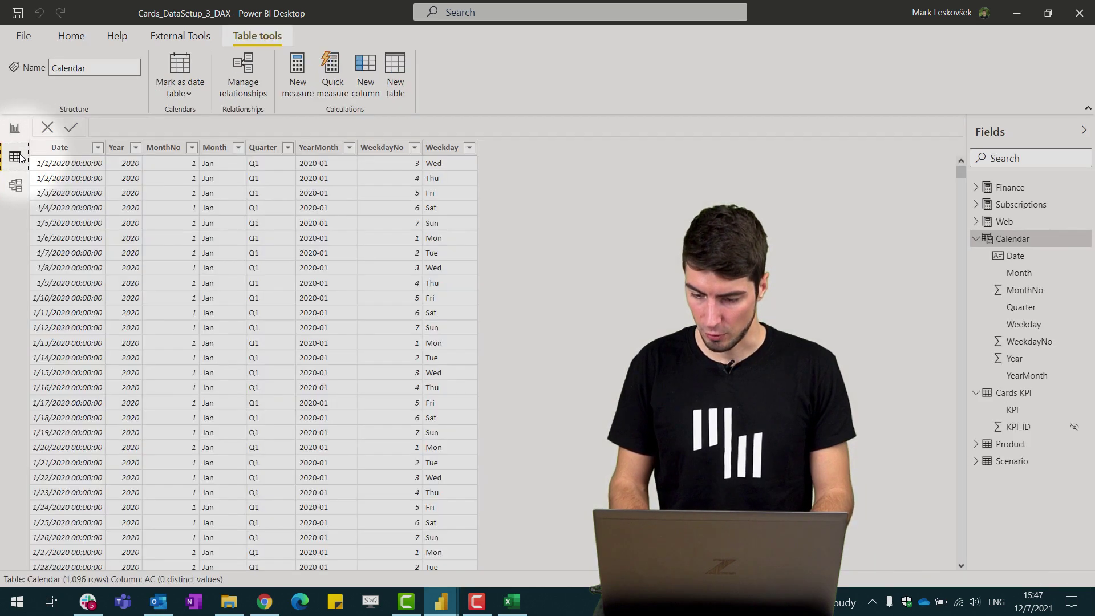
click(976, 239)
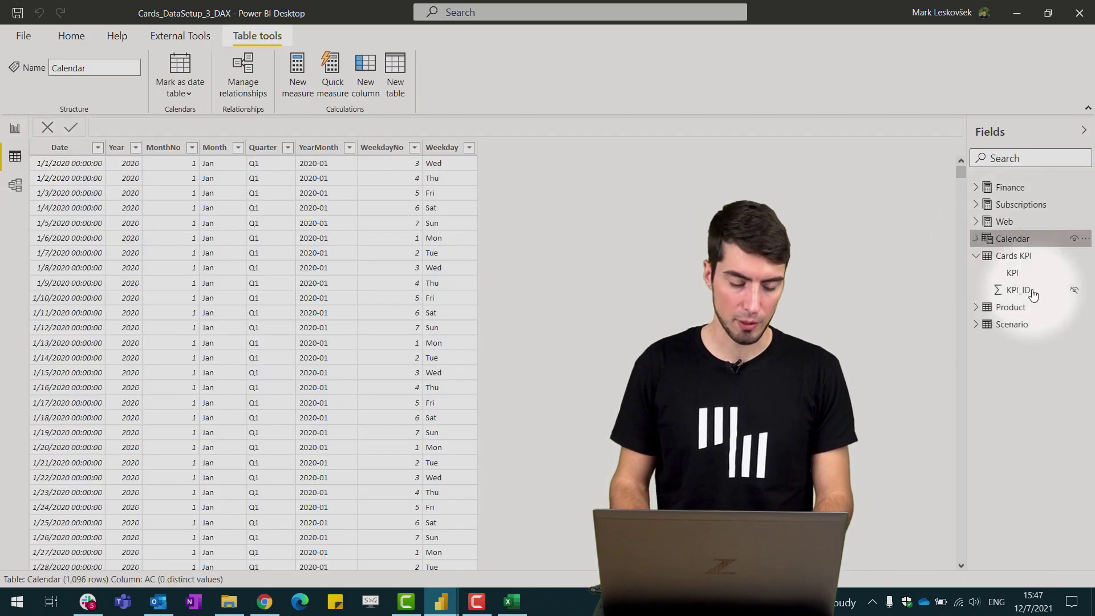
click(1009, 258)
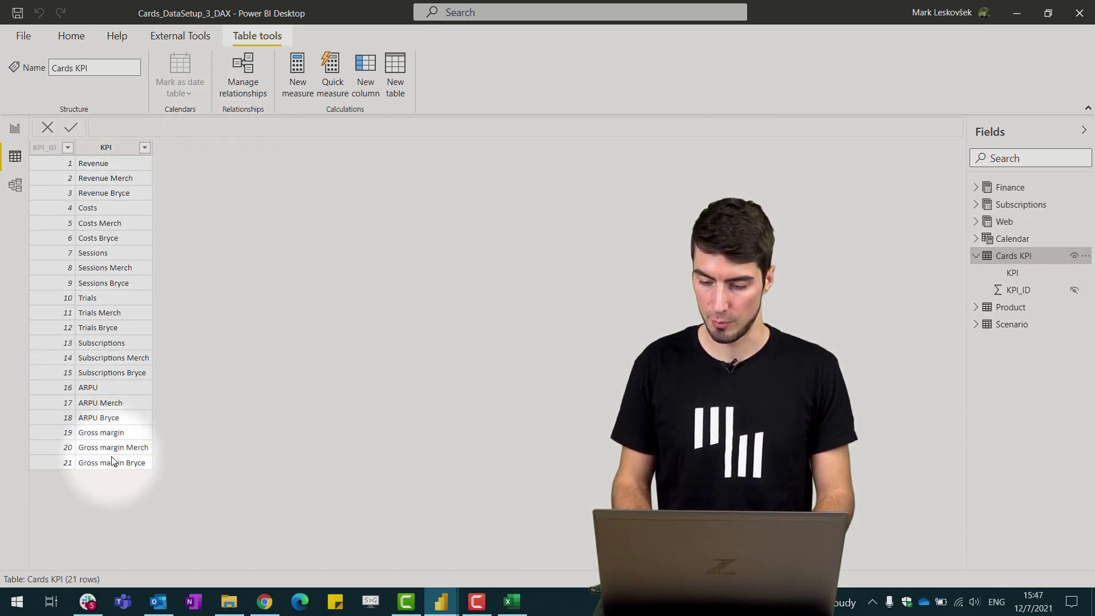
click(1025, 275)
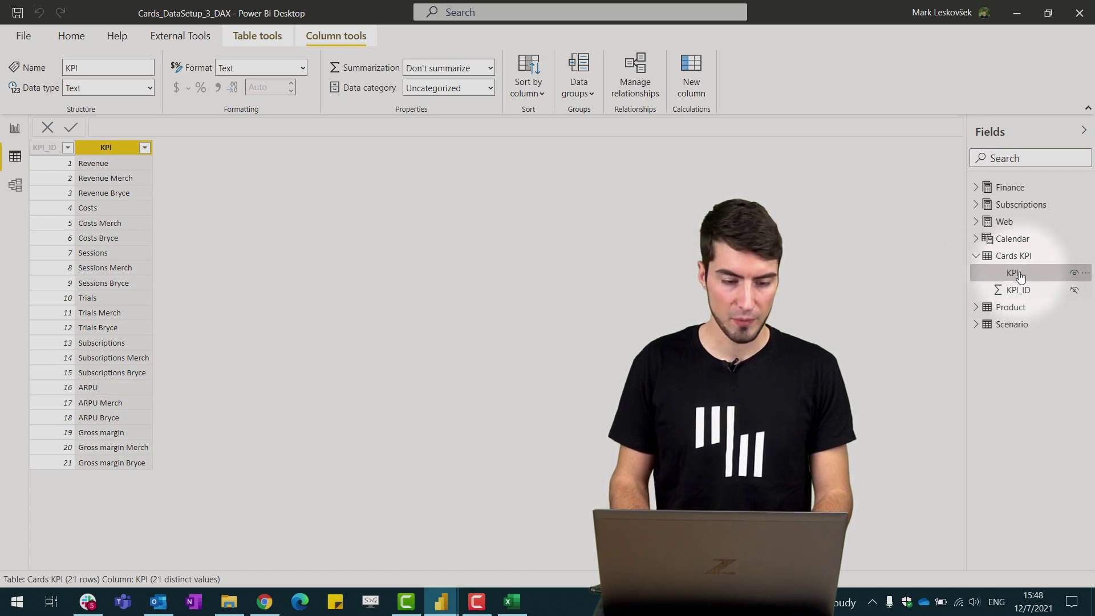
click(75, 40)
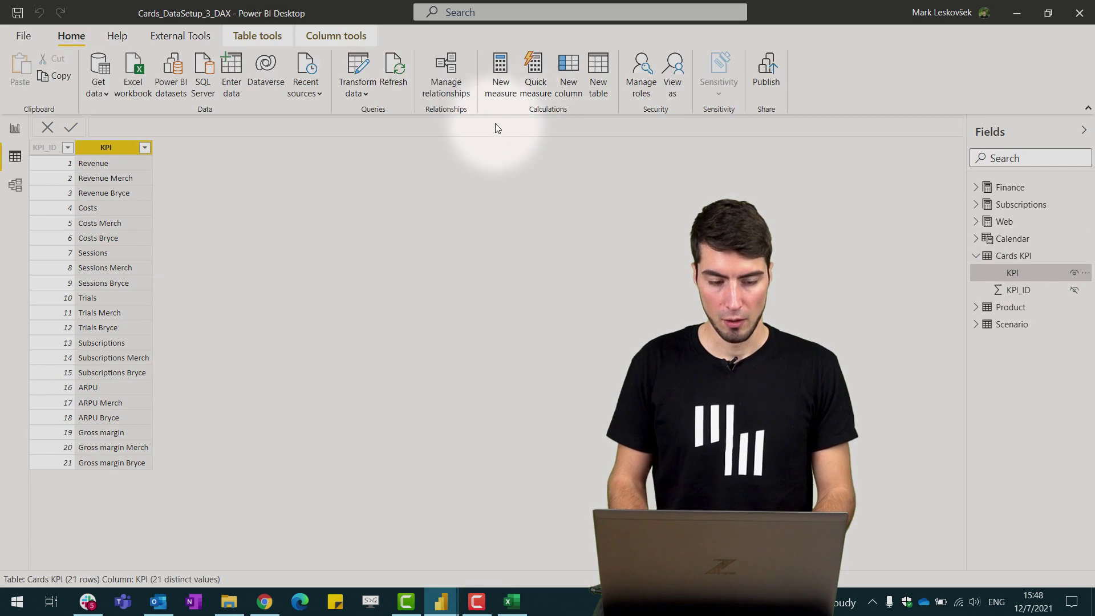
Begin a new measure AC = SWITCH(MIN('Cards KPI'[KPI]), "Revenue", on a new line.
click(504, 71)
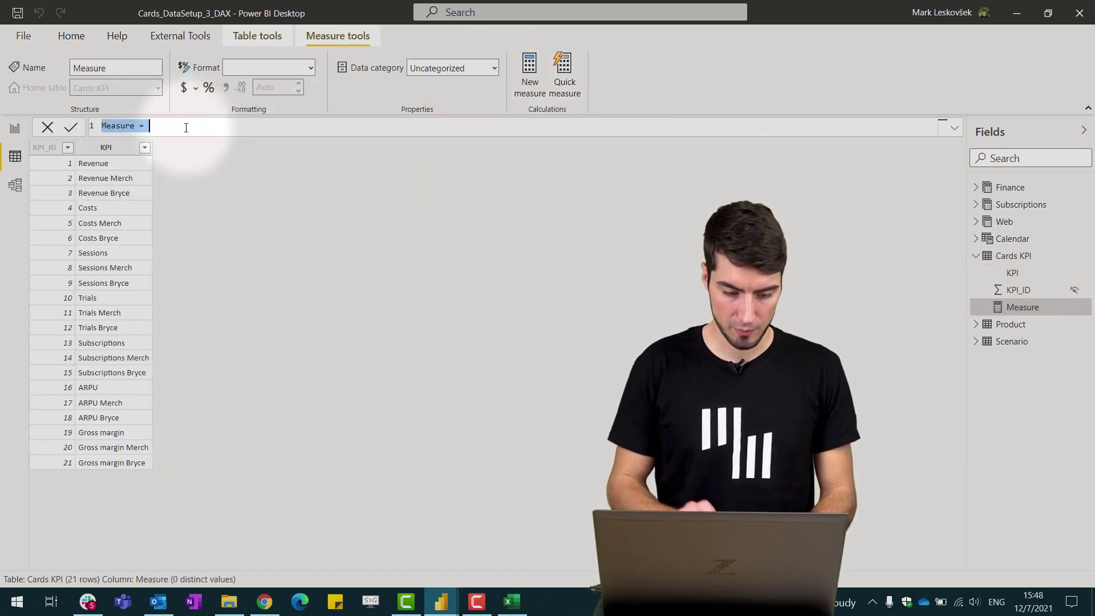
text(AC)
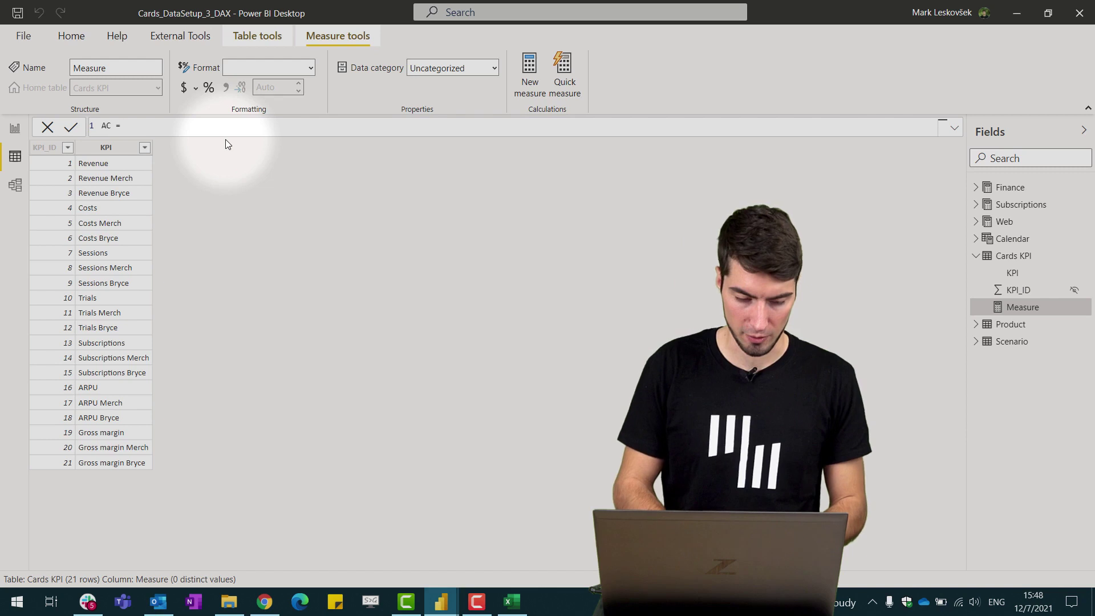
text(SW)
key(Tab)
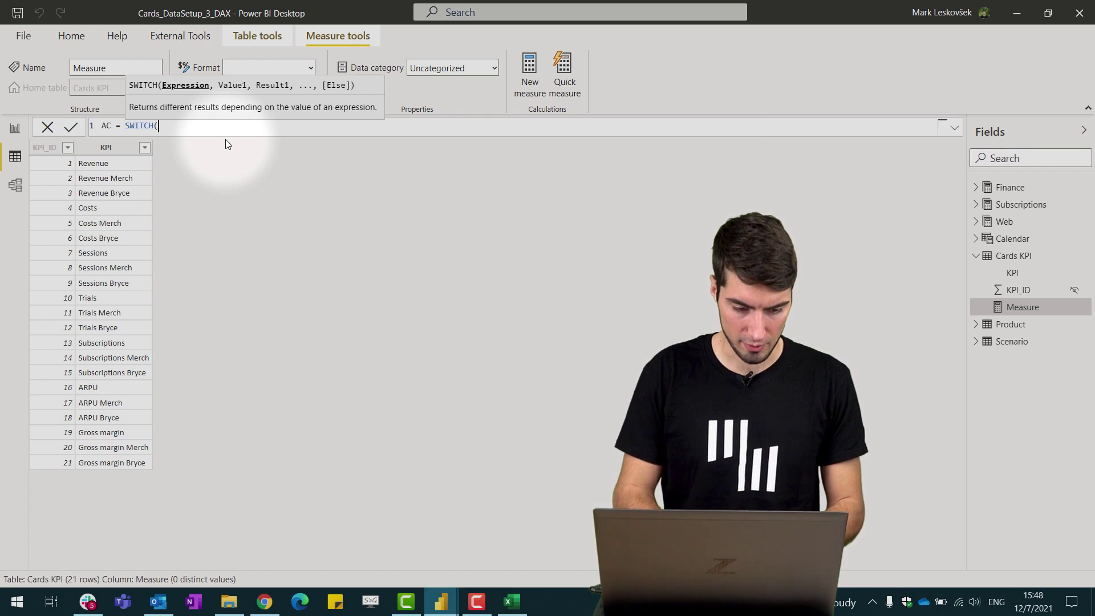
text(MIN)
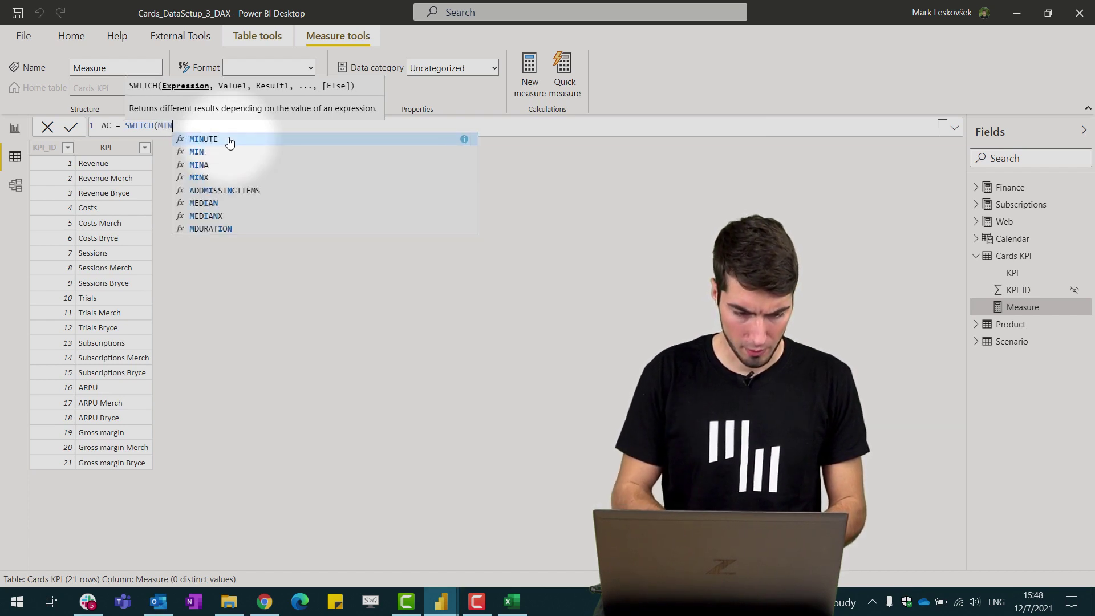
text(()
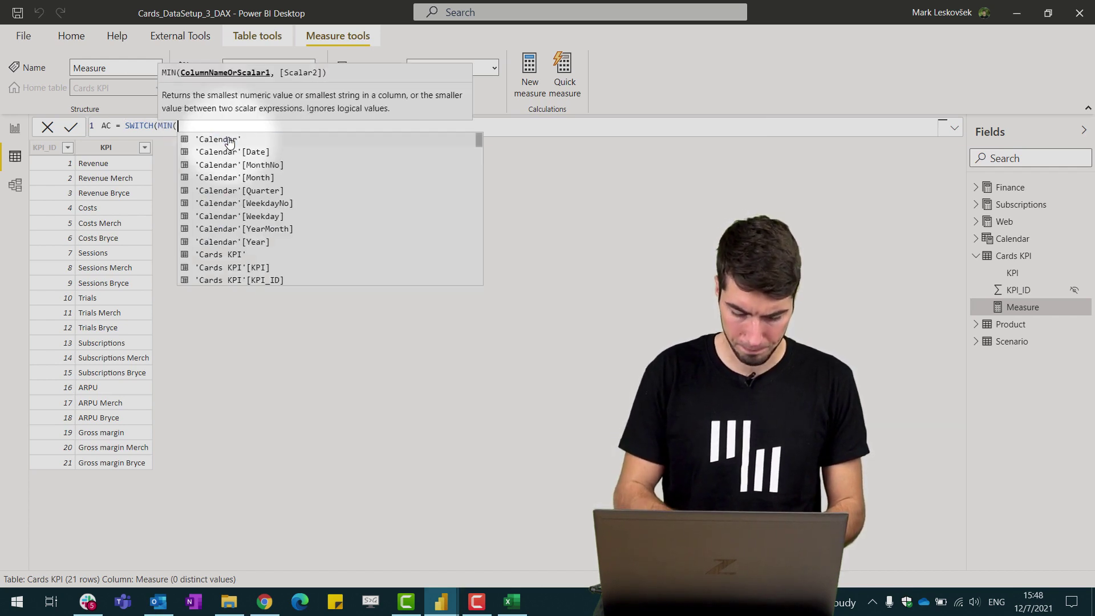
text(K)
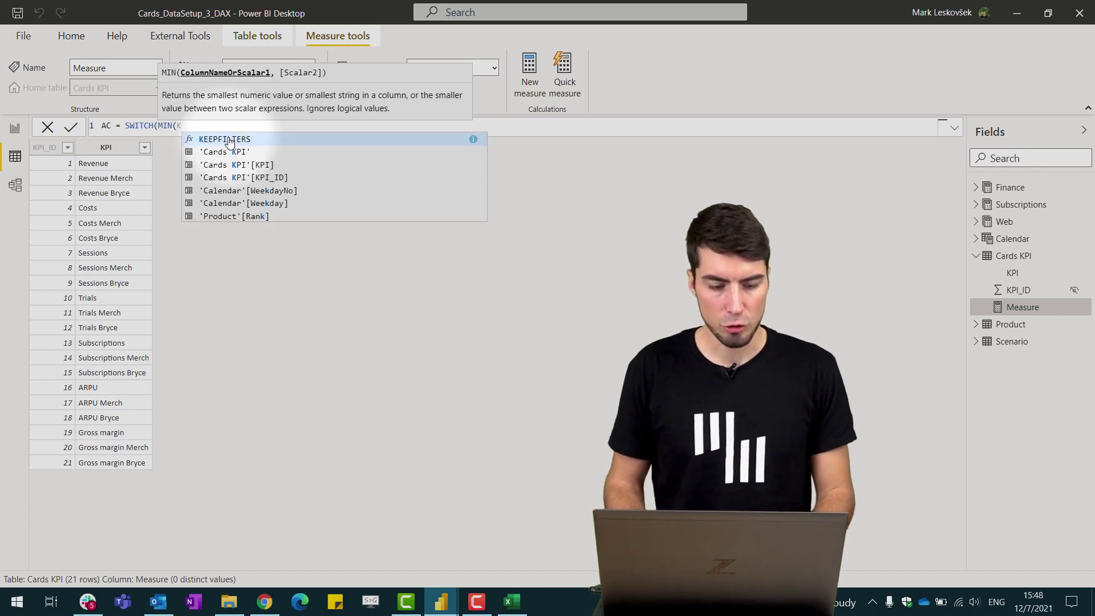
text(PI)
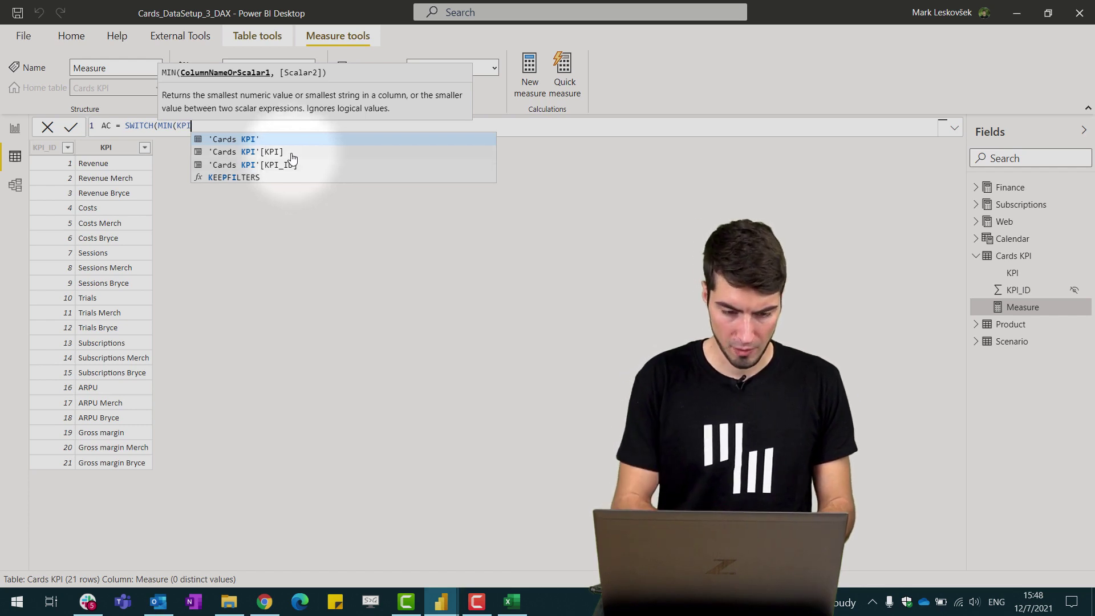
click(282, 153)
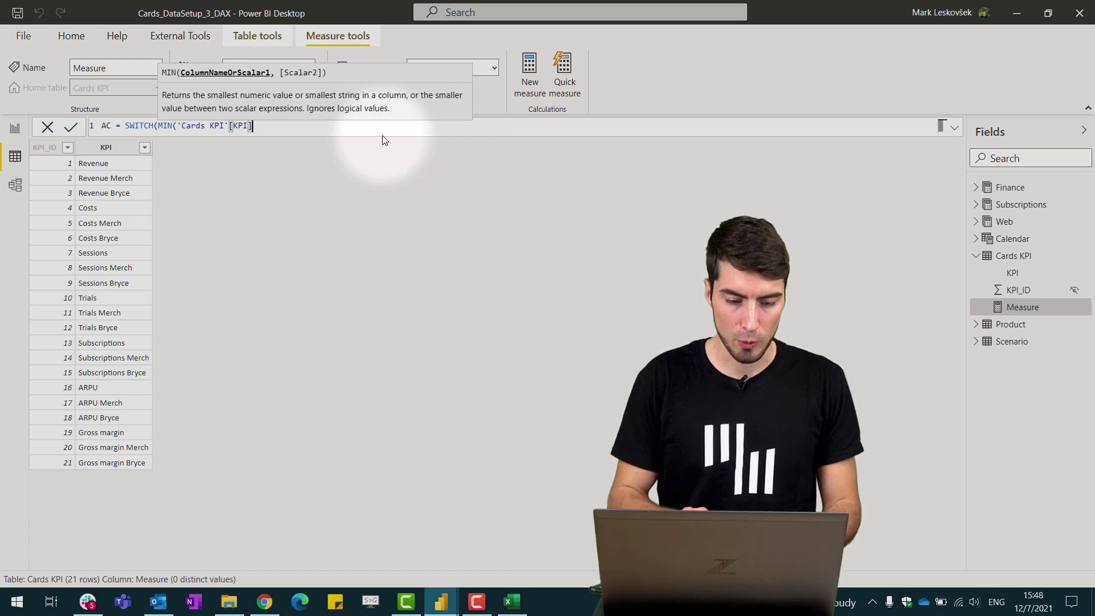
text(),)
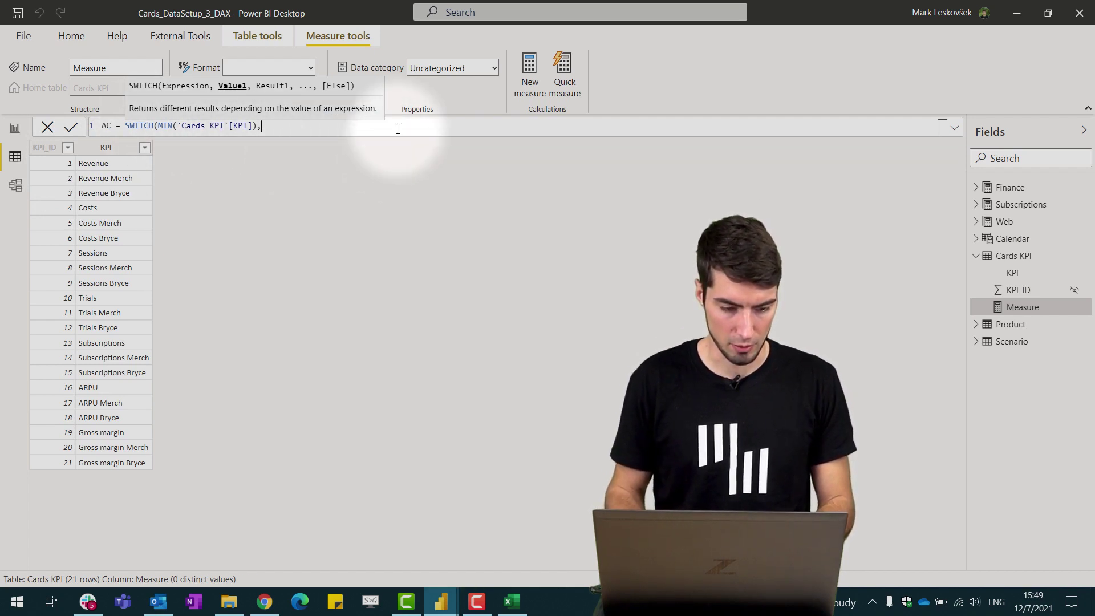
key(shift+Return)
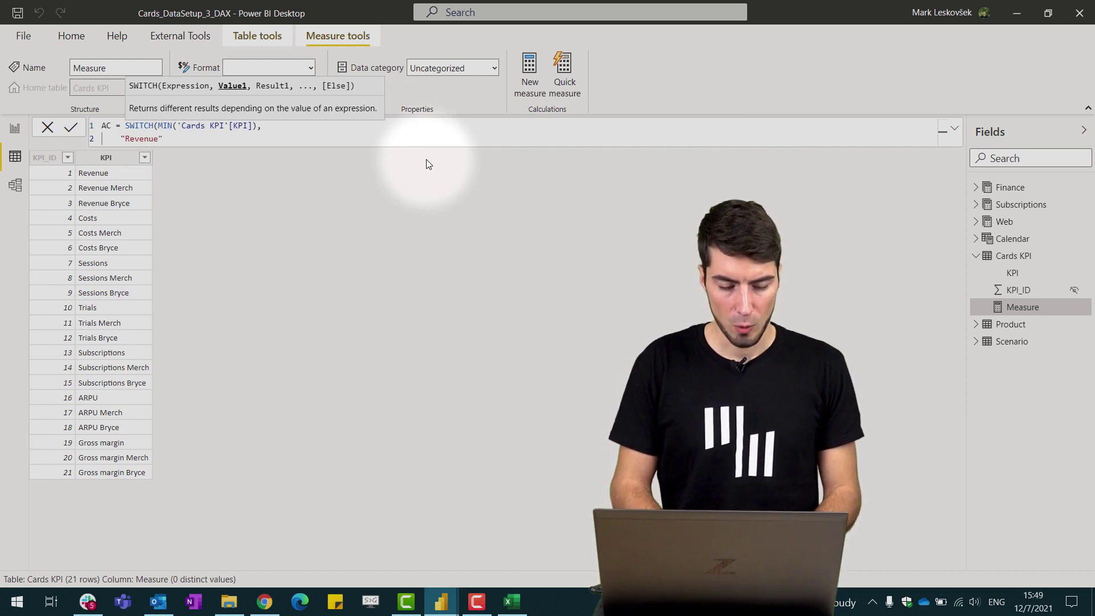
text(,)
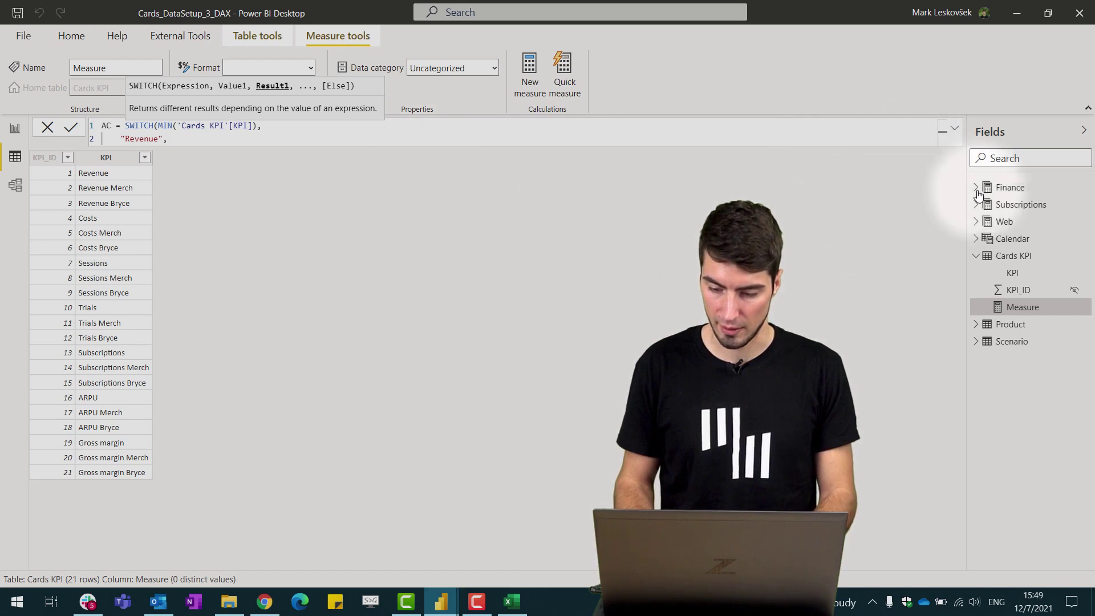
Make the "Revenue" case return Finance[AC Revenue].
key(Return)
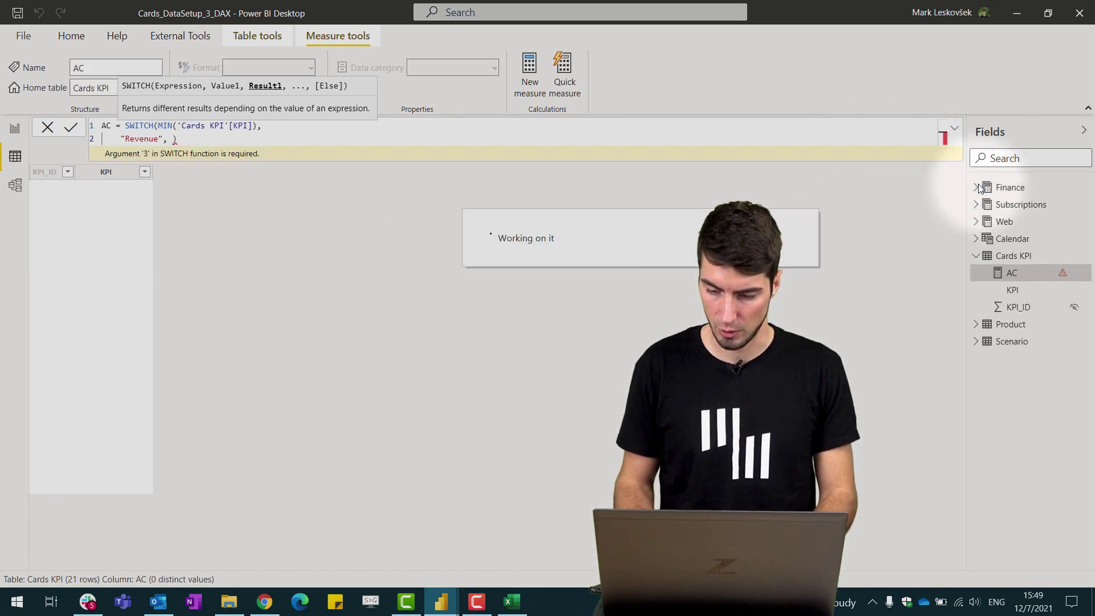
click(977, 189)
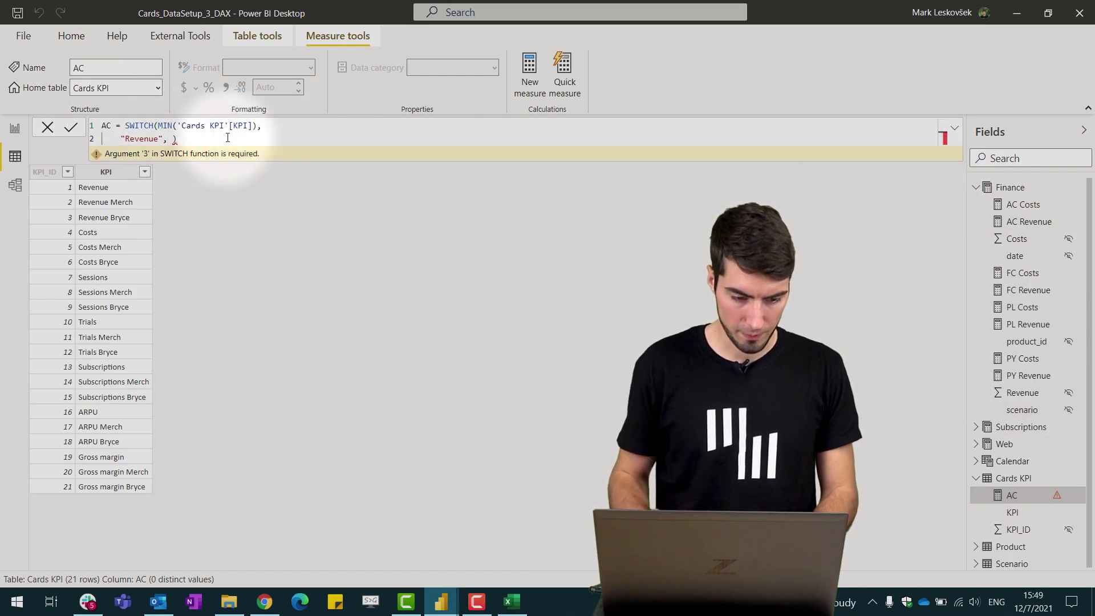
key(shift+Return)
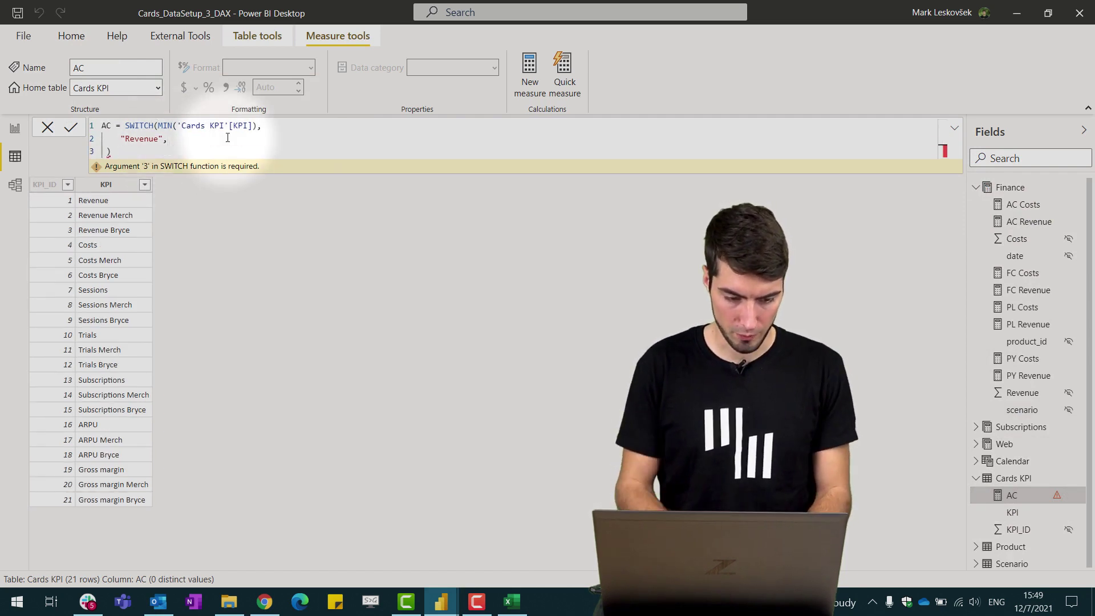
click(173, 139)
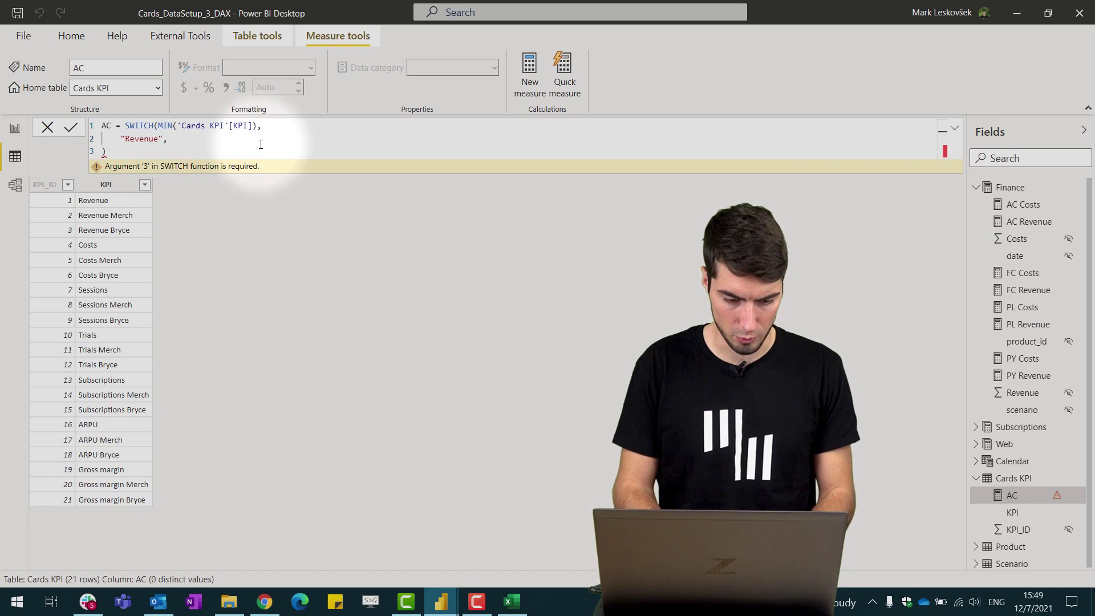
text(ac rev)
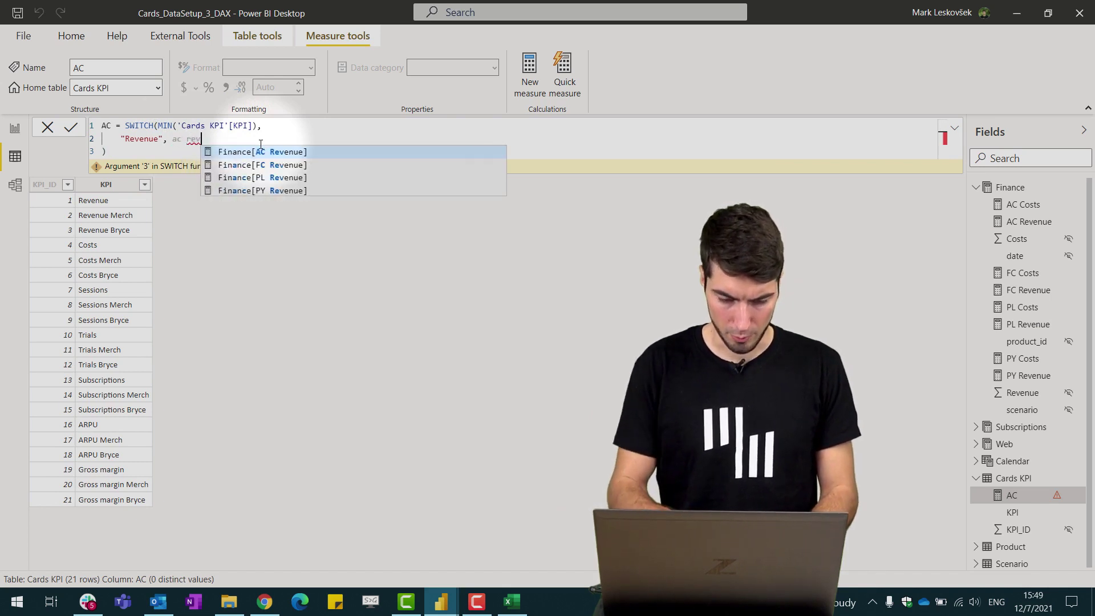
key(Tab)
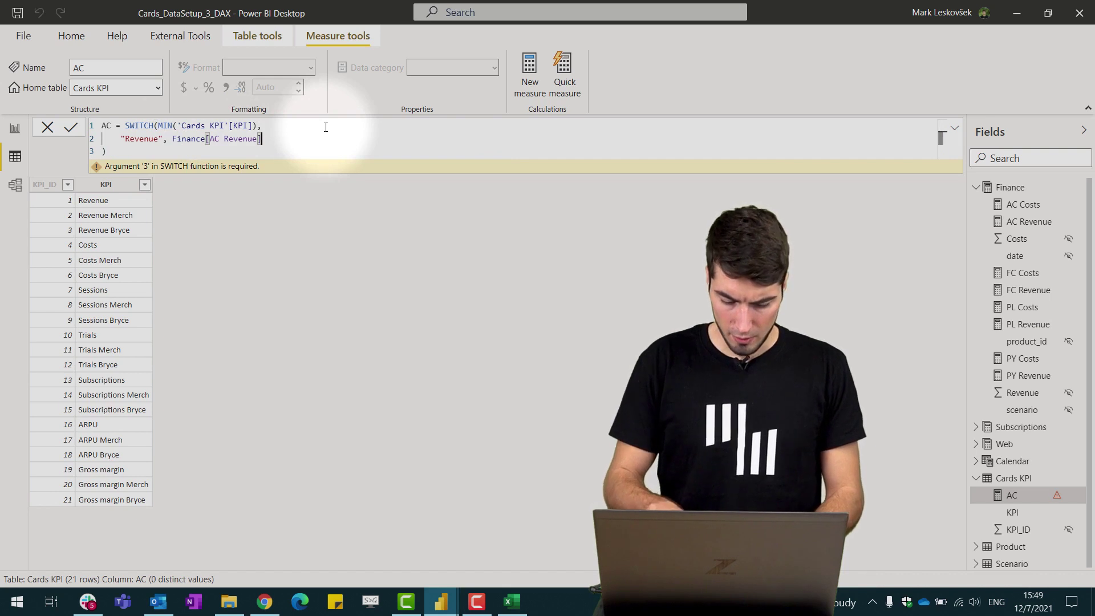
text(,)
key(BackSpace)
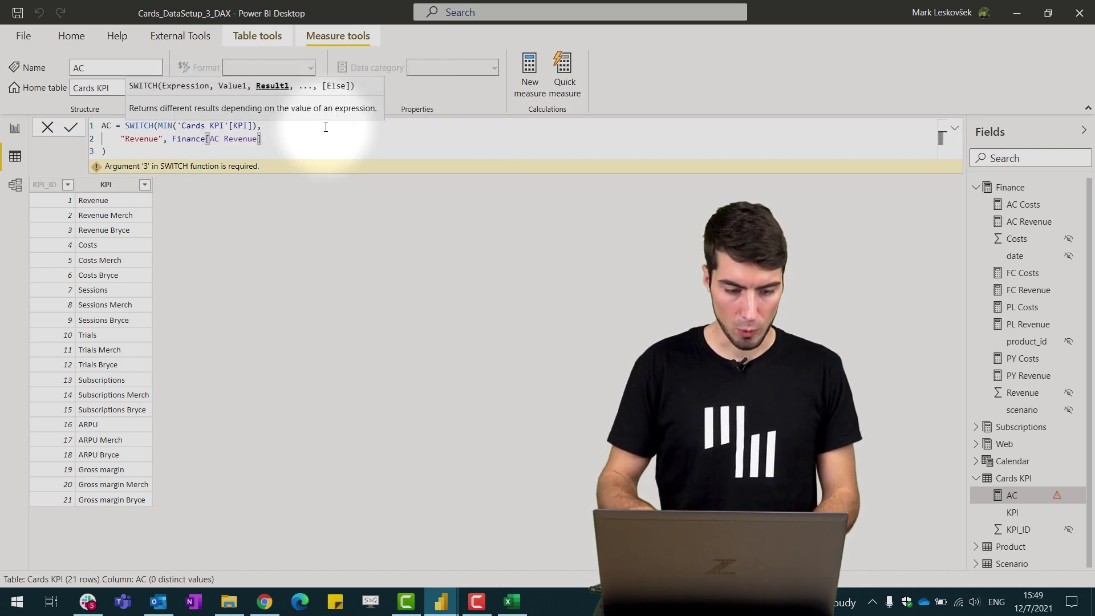
text(,)
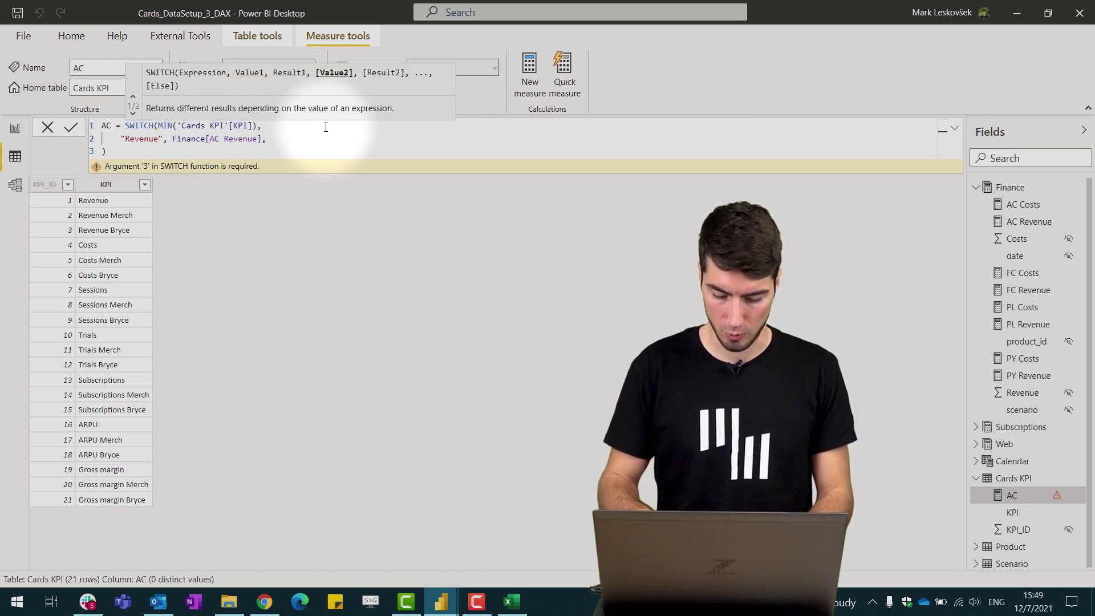
Add a "Revenue Merch" case: CALCULATE(Finance[AC Revenue], 'Product'[Product] = "Merch").
key(shift+Return)
text("#)
text(Reve)
text(nue Merch)
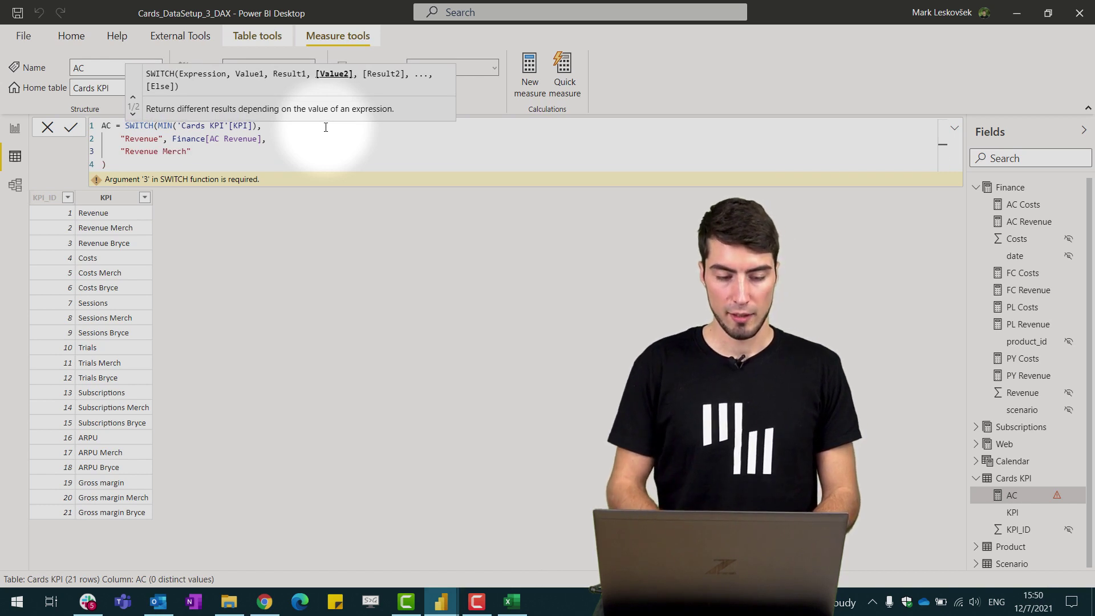
text(,)
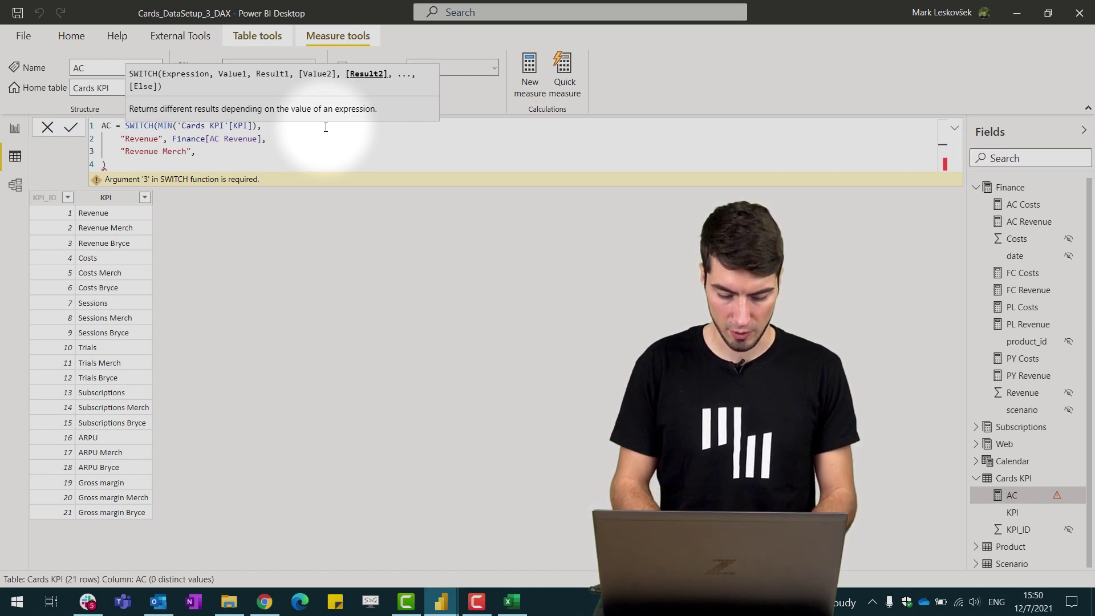
text(CALCULATE()
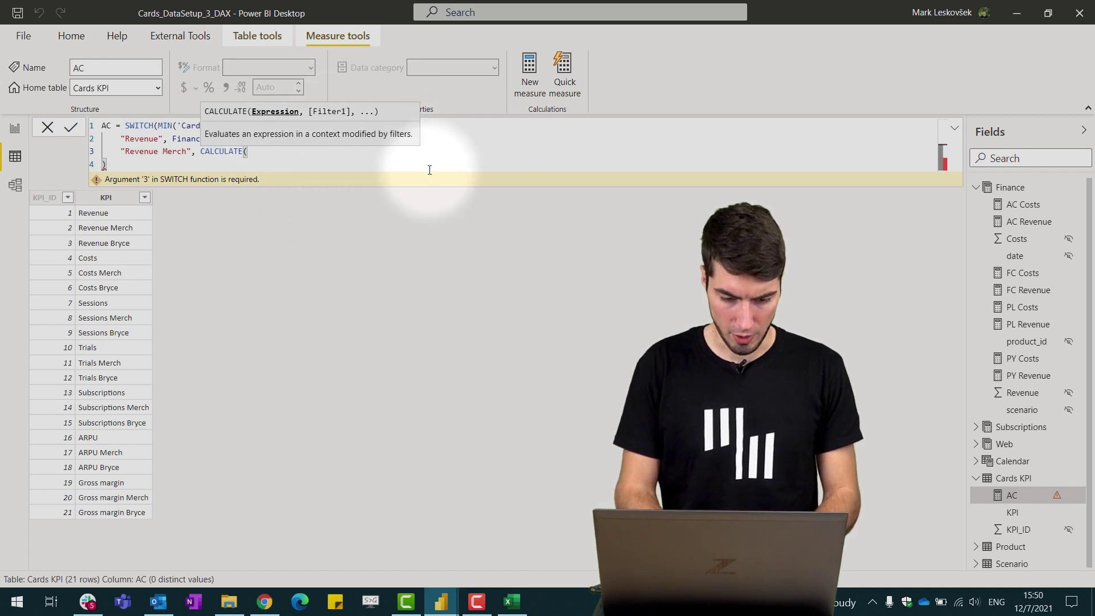
text(ac)
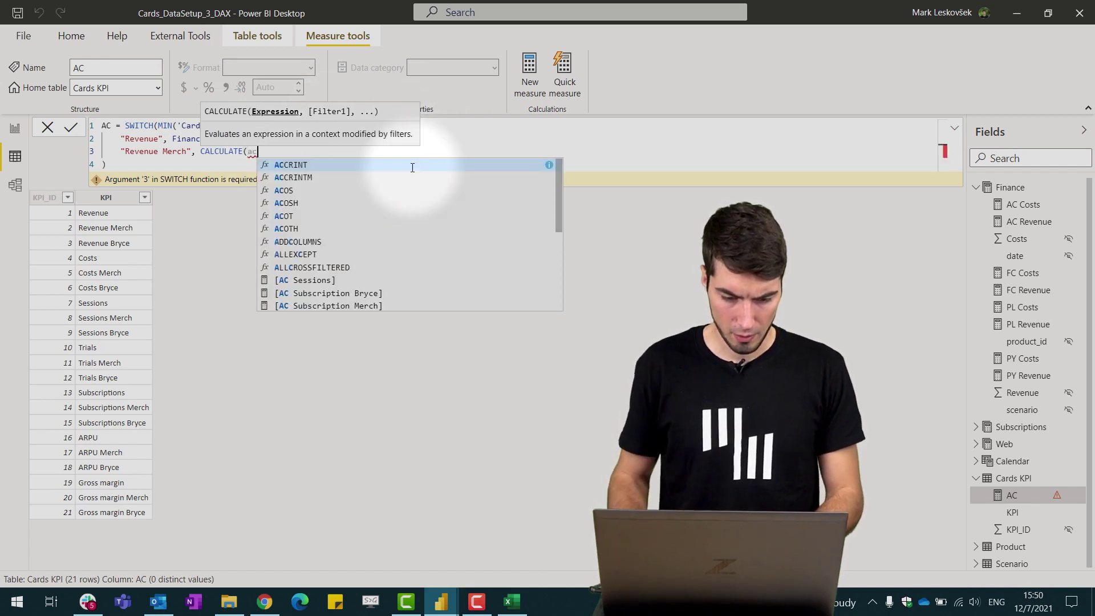
text( rev)
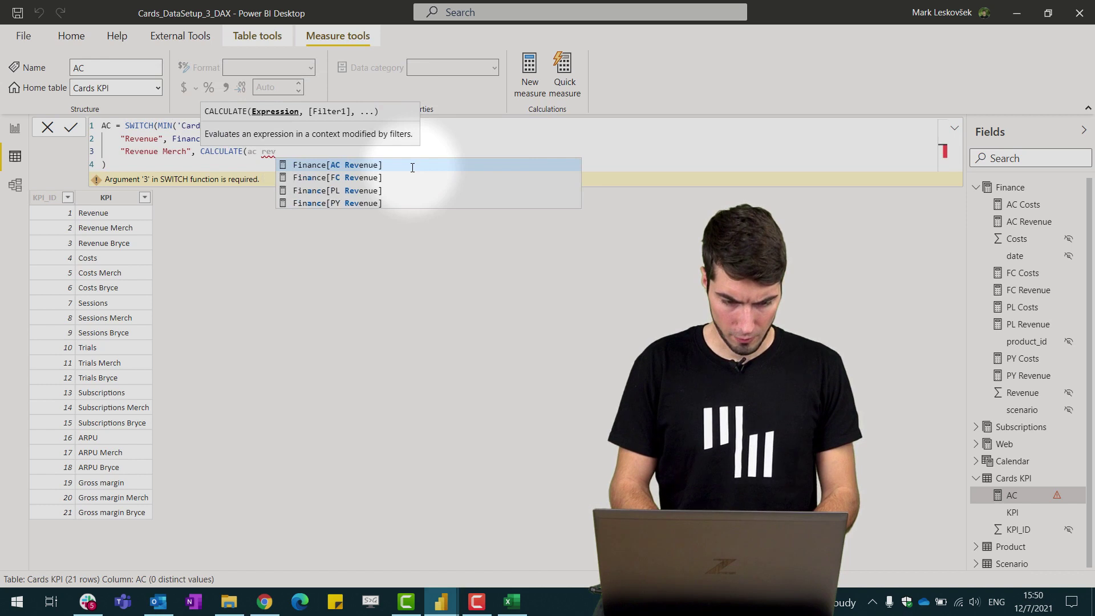
click(413, 165)
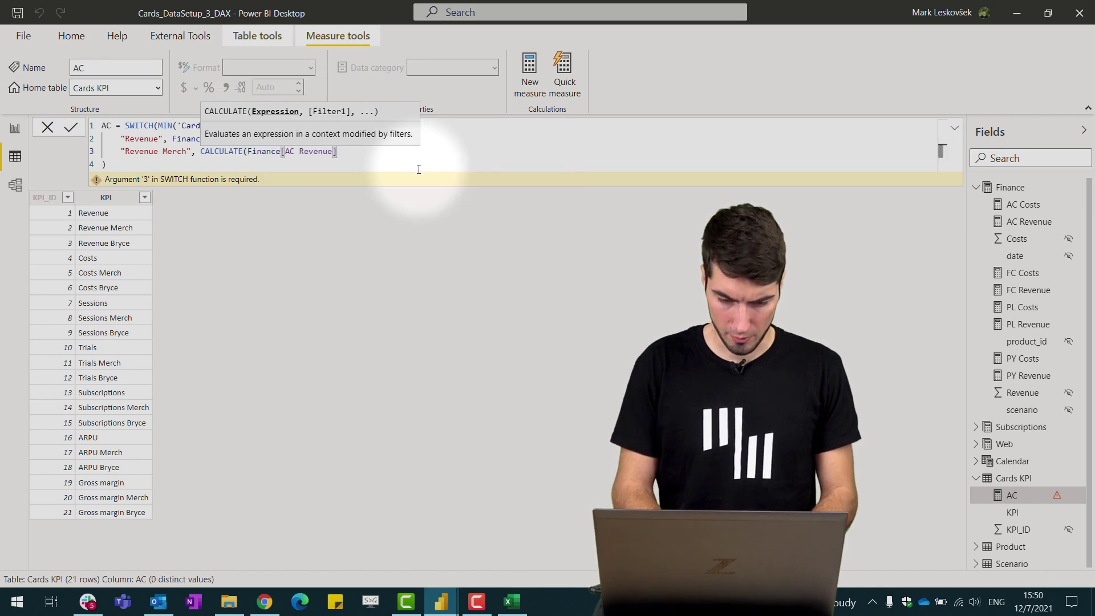
text(,)
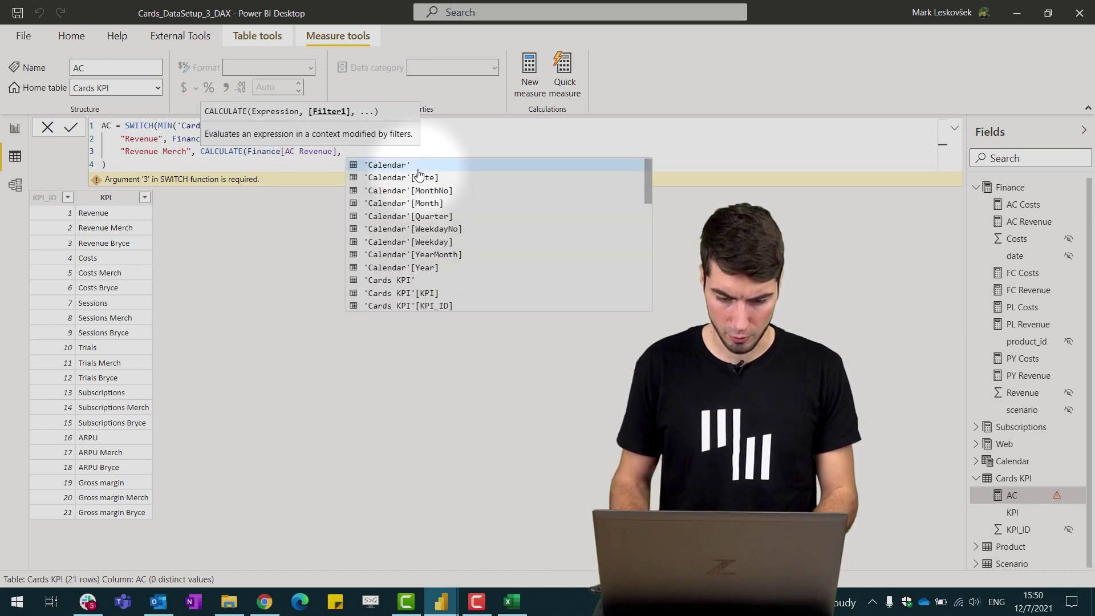
text( Prod)
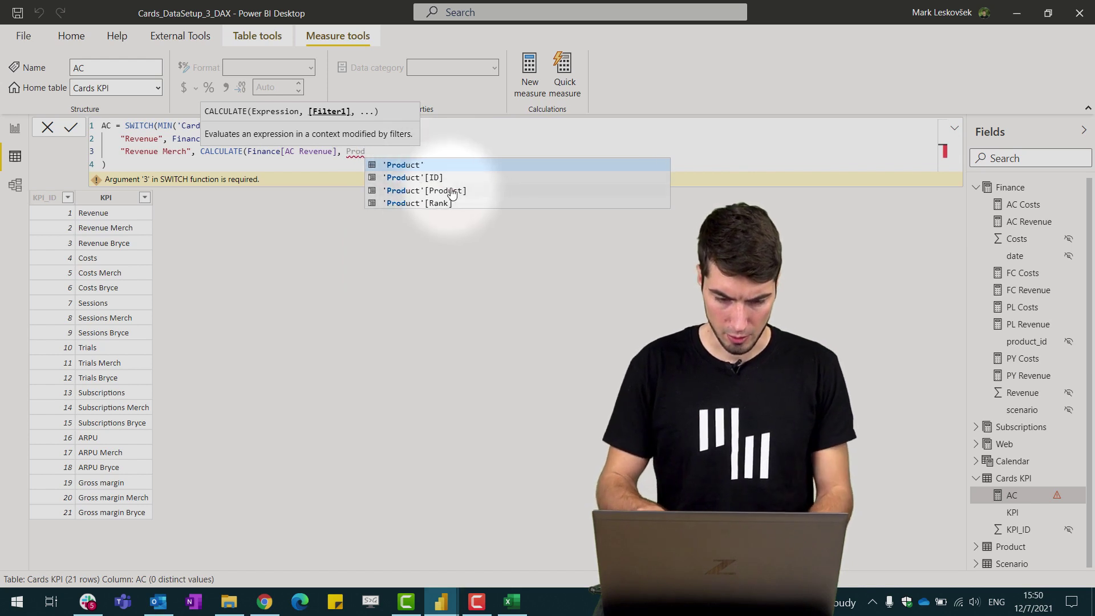
click(453, 191)
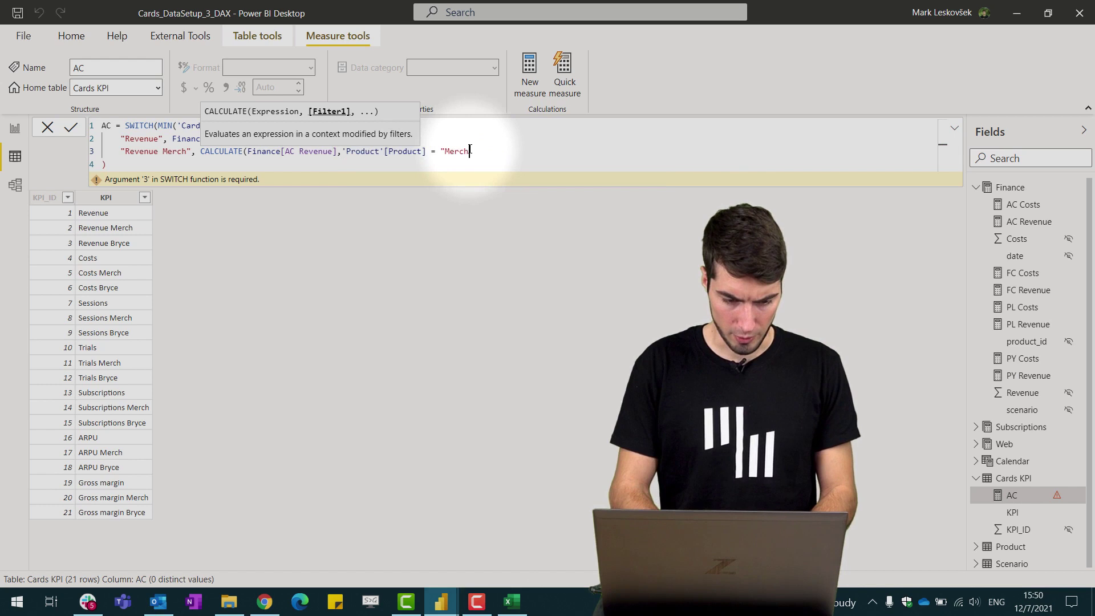
text(= "Merch"))
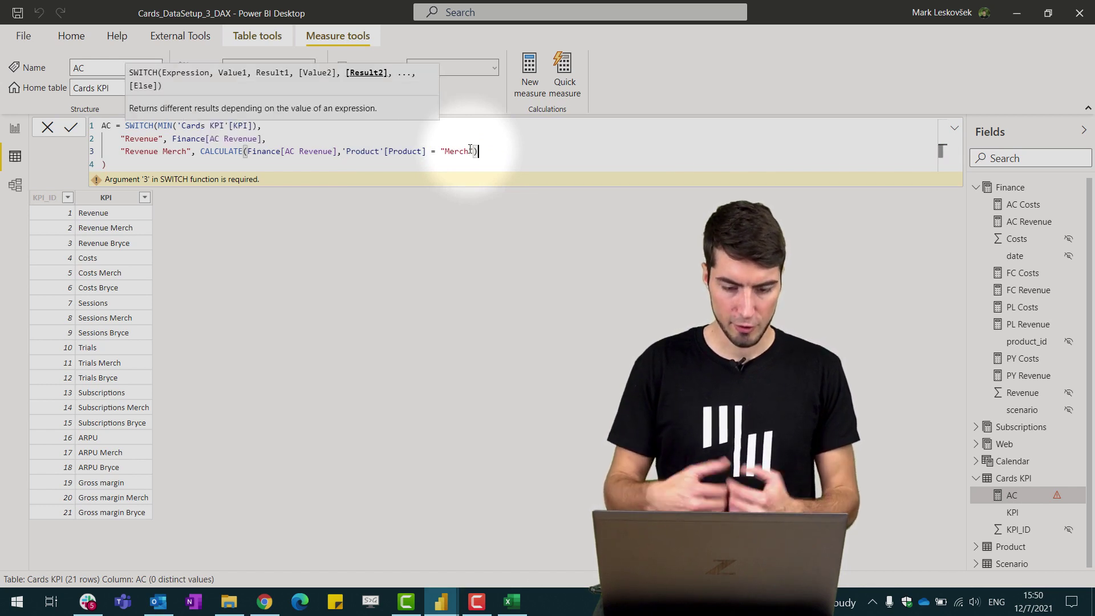
text(,)
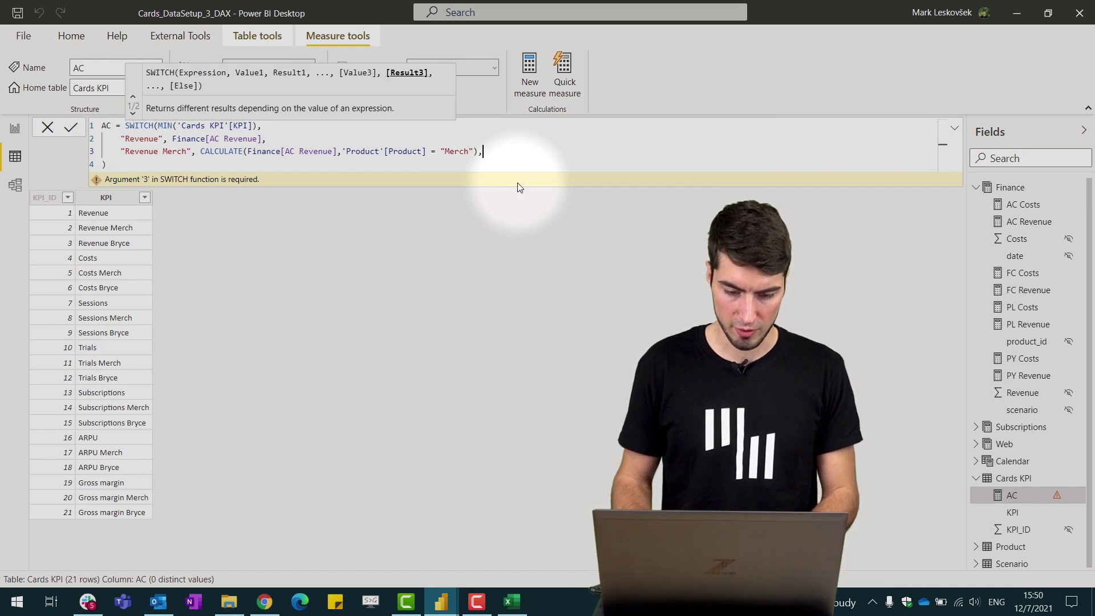
Duplicate the Revenue Merch line as a "Revenue Bryce" case filtered to Bryce, then commit.
drag(485, 151, 120, 151)
key(ctrl+c)
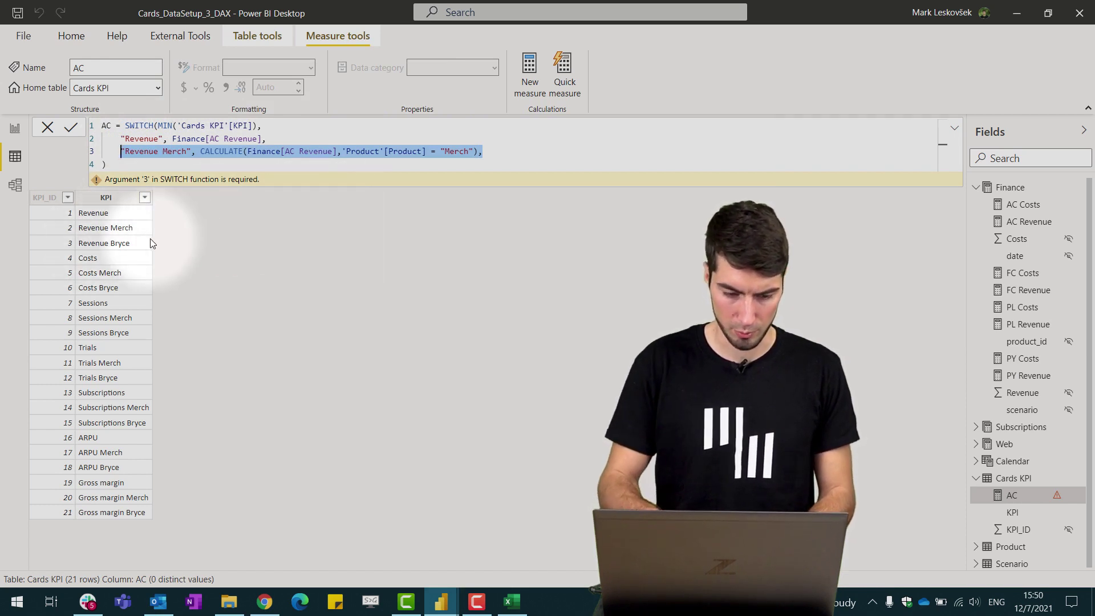
click(496, 150)
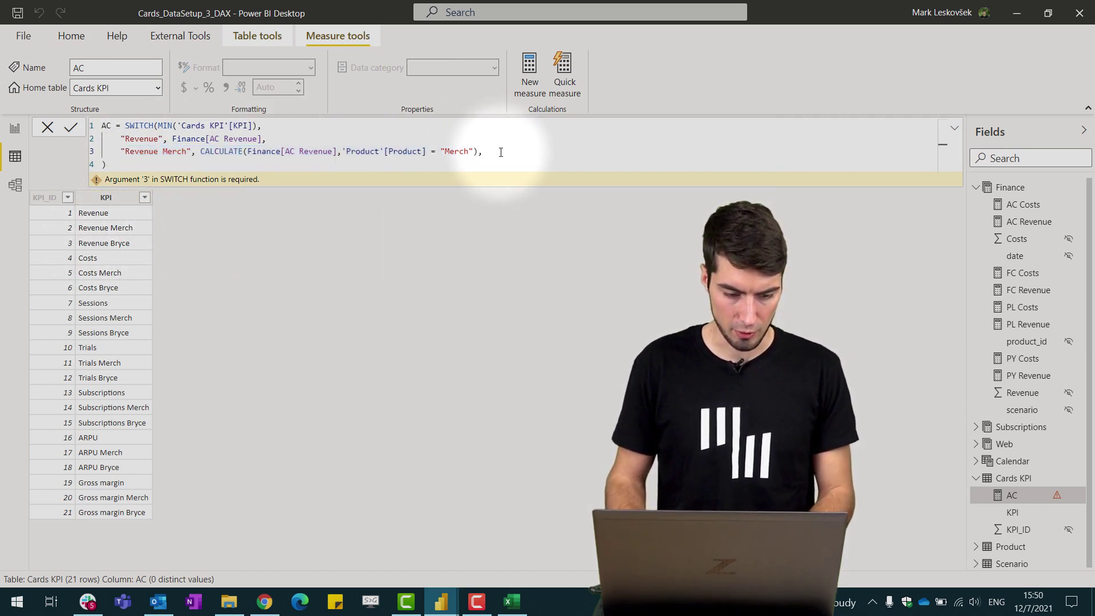
key(Return)
key(ctrl+v)
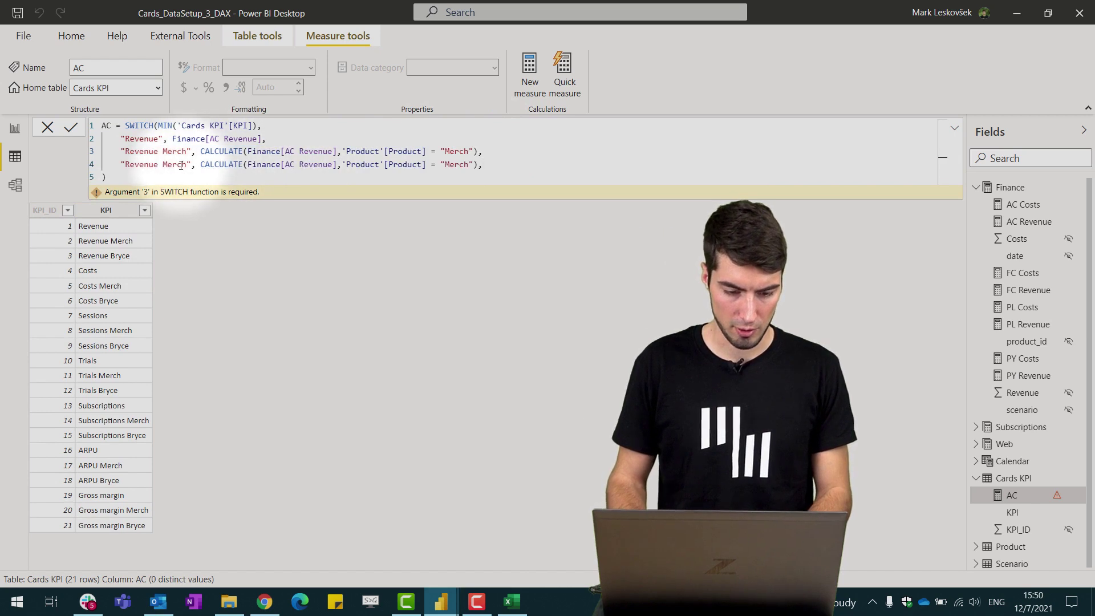
double_click(182, 166)
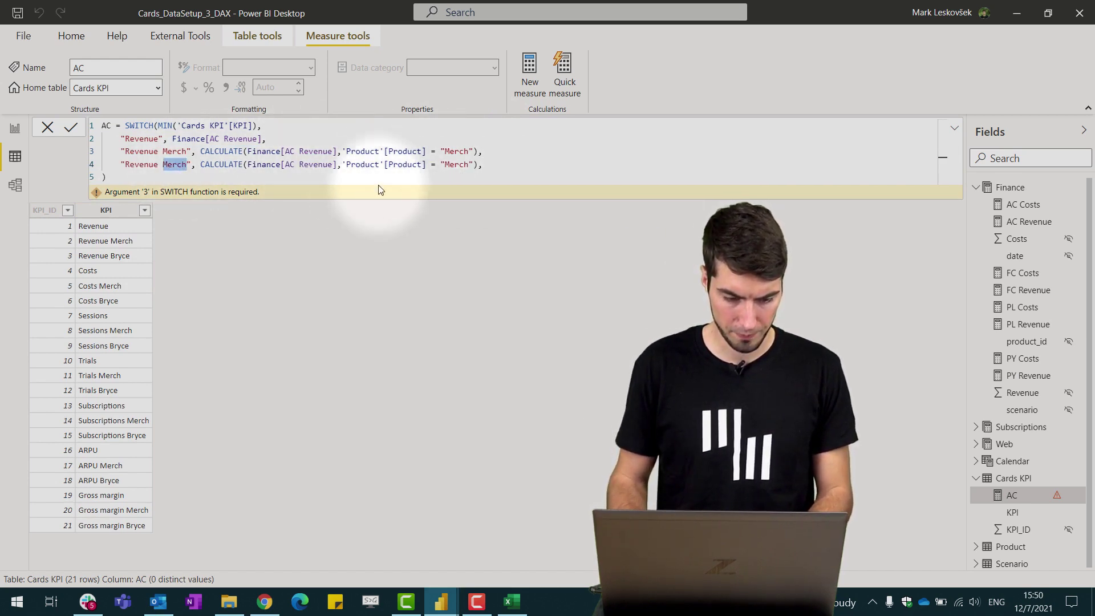
text(Brc)
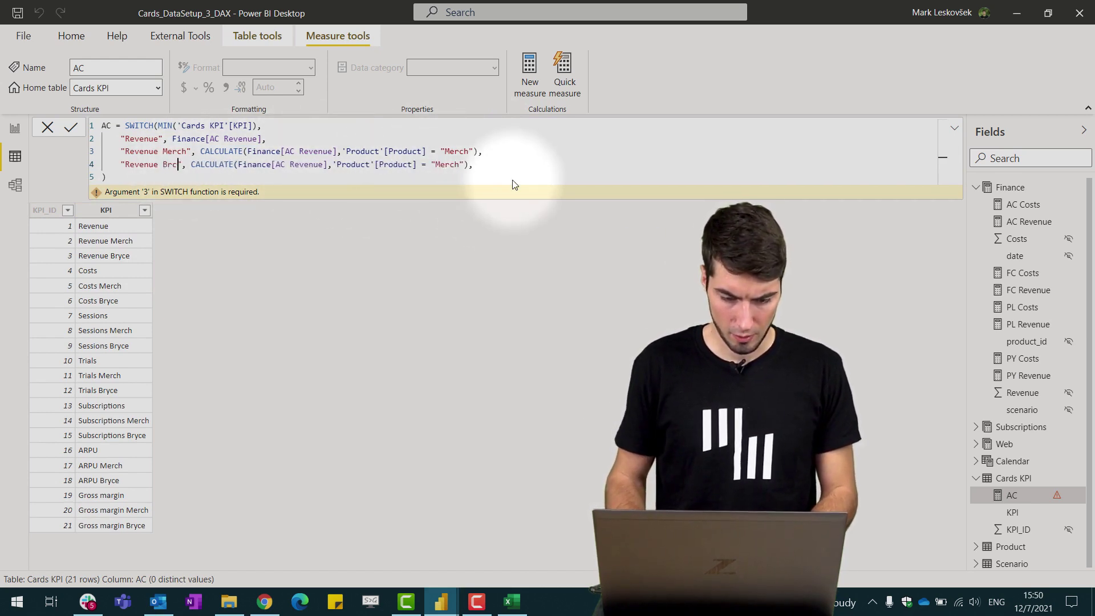
text(e)
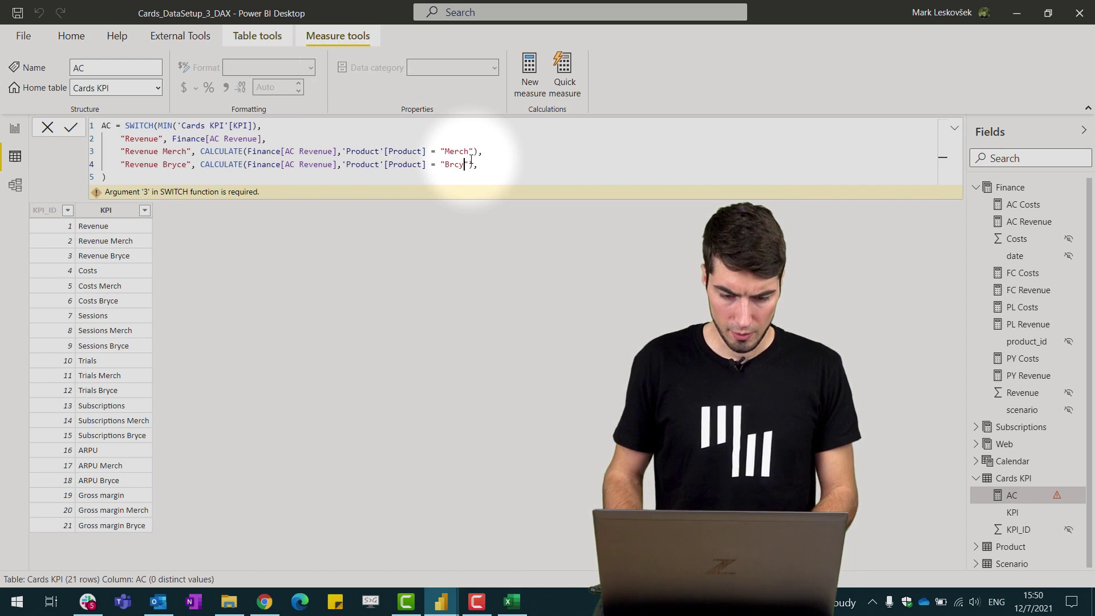
text(e)
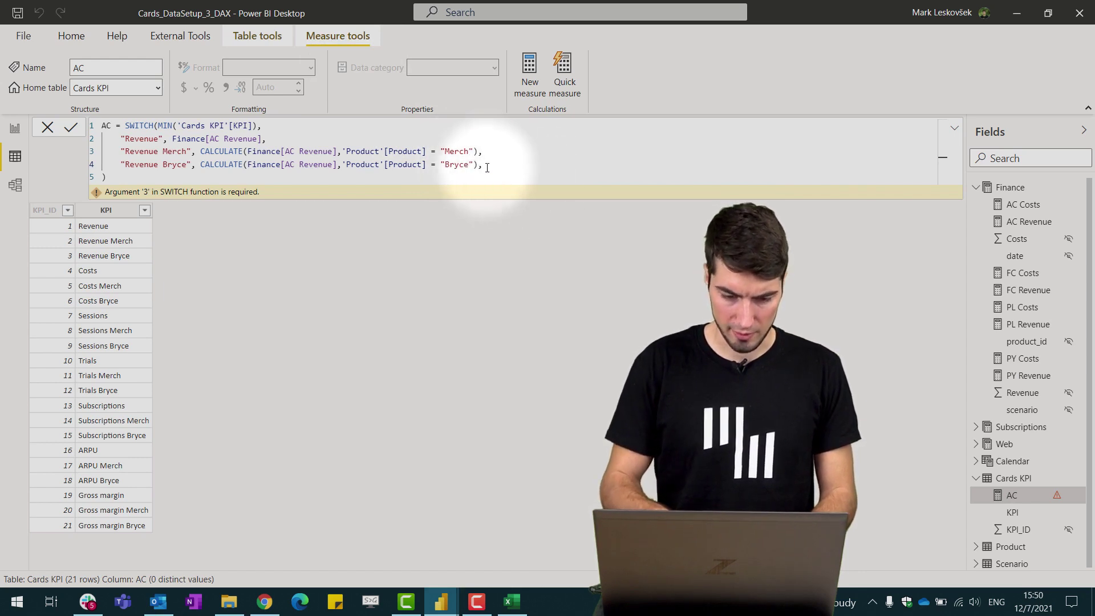
click(484, 164)
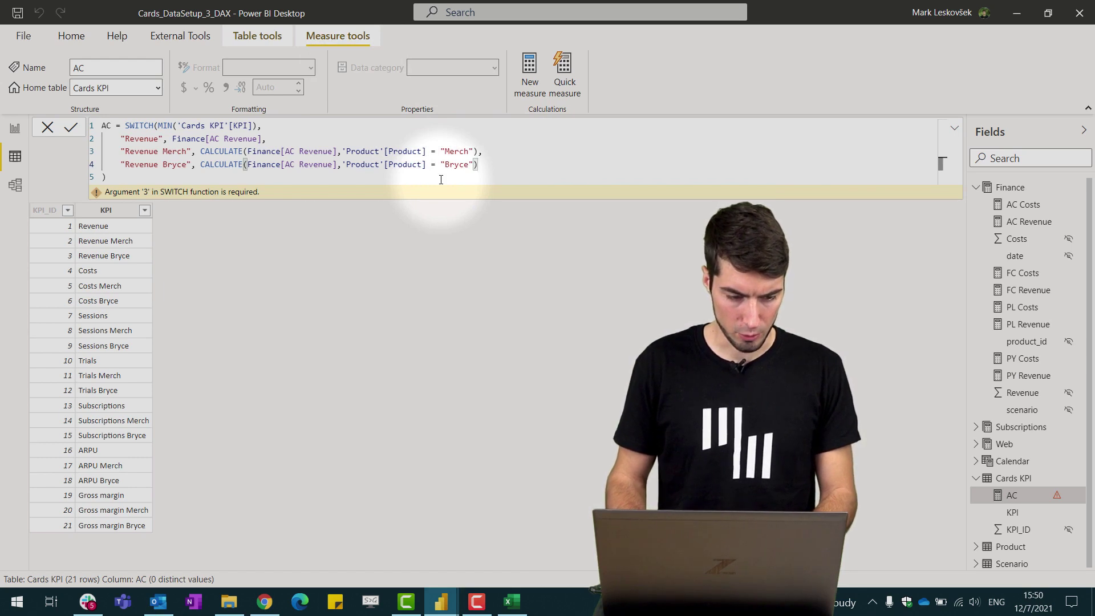
key(Return)
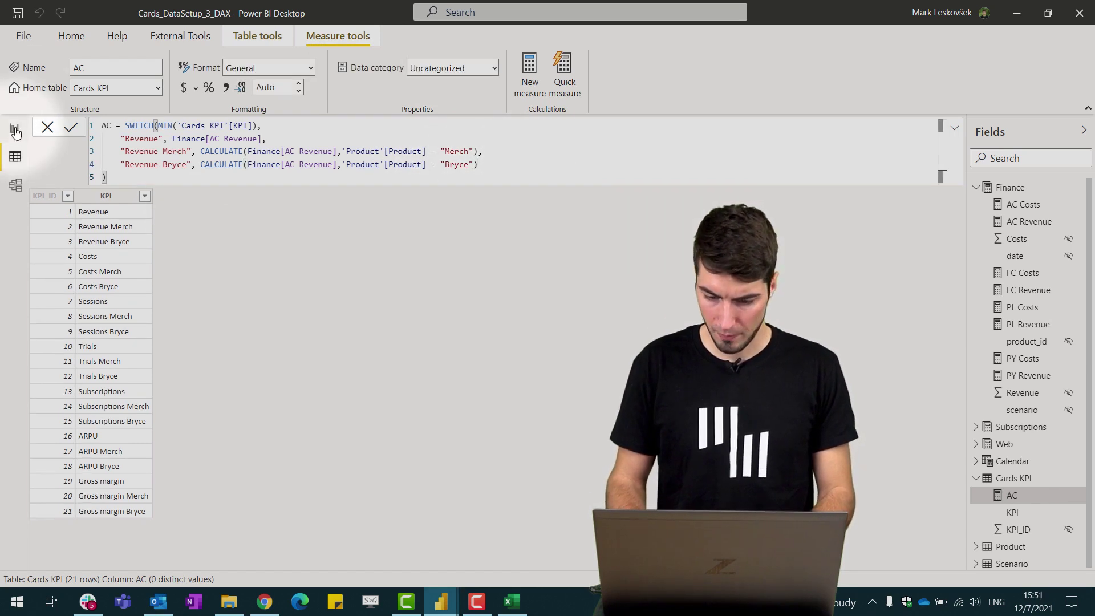
On the report page, add the AC measure to the Zebra BI Cards visual's Values.
click(16, 129)
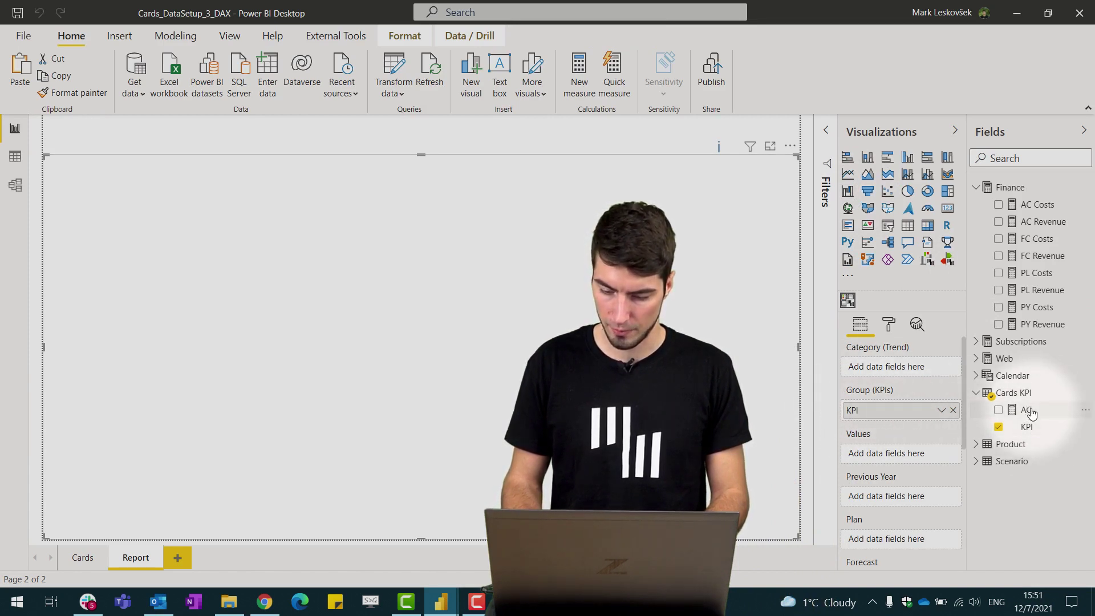
drag(1026, 412, 956, 440)
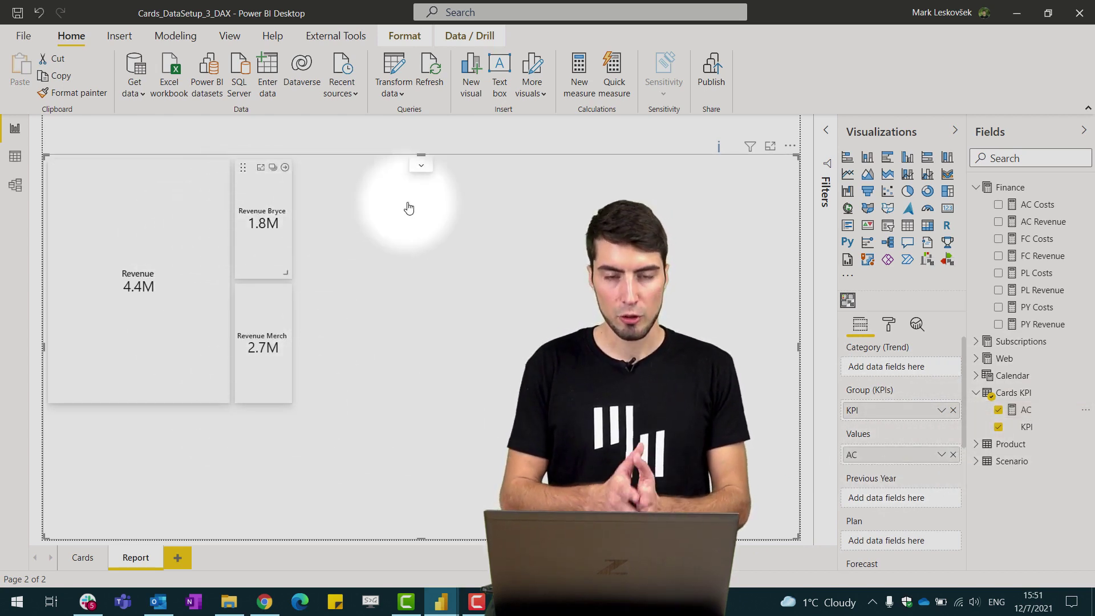
Replace the AC formula with the prepared 24-line SWITCH covering Costs, Sessions, Trials and Subscriptions.
click(1030, 410)
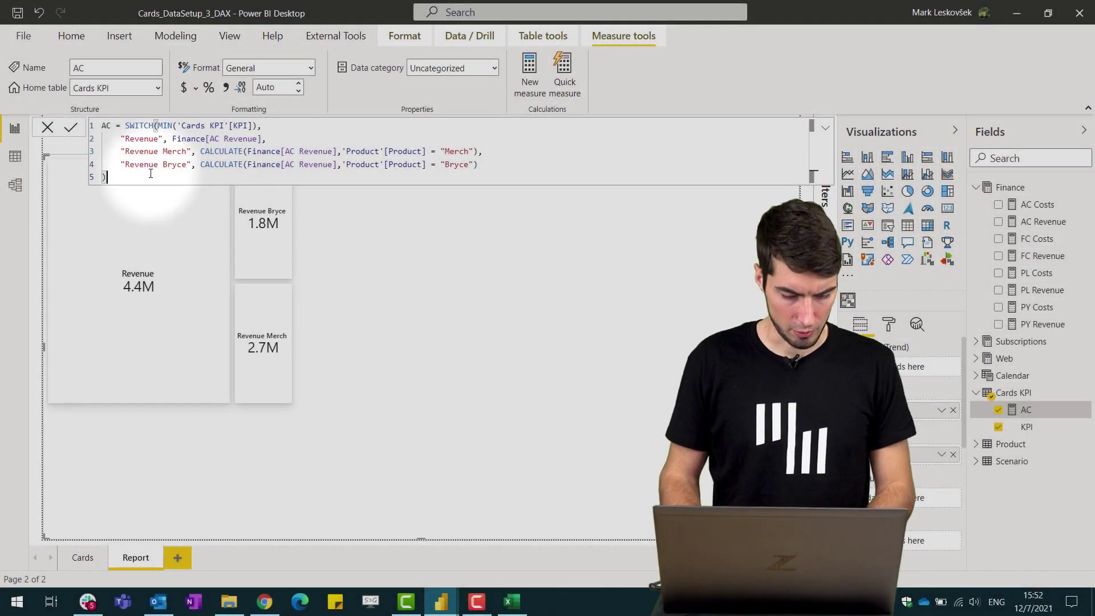
key(ctrl+a)
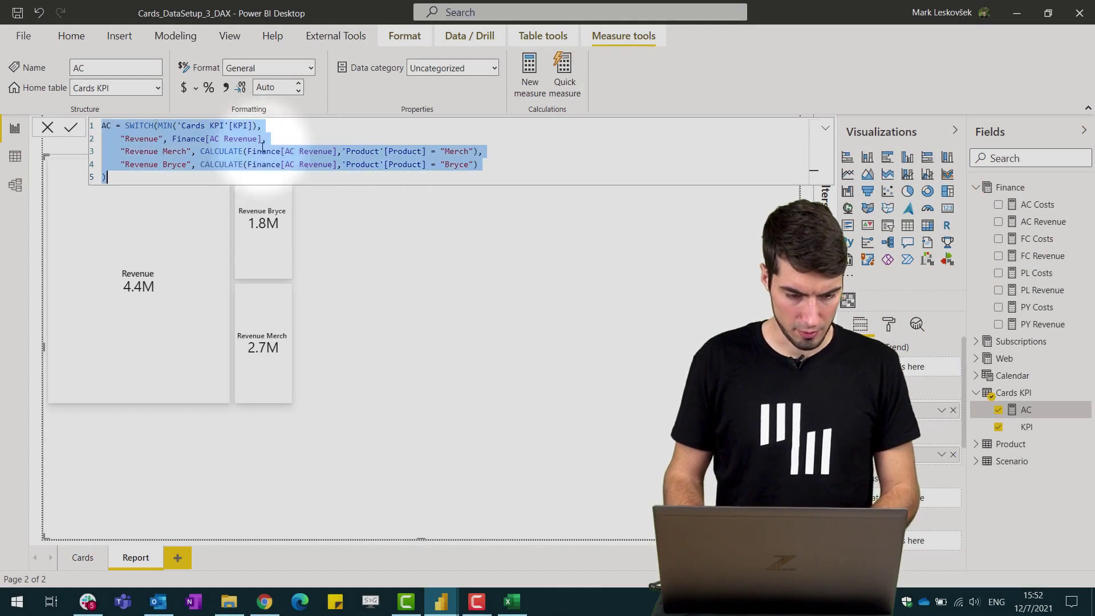
text(AC = SWITCH(MIN('Cards KPI'[KPI]), "Revenue",Finance[AC Revenue], "Revenue Merch", CALCULATE(Finance[AC Revenue],'Product'[Product]="Merch"), "Revenue Bryce", CALCULATE(Finance[AC Revenue],'Product'[Product]="Bryce"), "Costs",Finance[AC Costs], "Costs Merch", CALCULATE(Finance[AC Costs],'Product'[Product]="Merch"), "Costs Bryce", CALCULATE(Finance[AC Costs],'Product'[Product]="Bryce"), "Sessions", [AC Sessions], "Sessions Merch", CALCULATE([AC Sessions], 'Product'[Product]="Merch"), "Sessions Bryce", CALCULATE([AC Sessions], 'Product'[Product]="Bryce"), "Trials", [AC Trials], "Trials Merch", CALCULATE([AC Trials], 'Product'[Product]="Merch"), "Trials Bryce", CALCULATE([AC Trials], 'Product'[Product]="Bryce"), "Subscriptions", Subscriptions[AC Subscription Total], "Subscriptions Merch", Subscriptions[AC Subscription Merch], "Subscriptions Bryce", Subscriptions[AC Subscription Bryce], "ARPU", "ARPU Merch", "ARPU Bryce", "Gross margin", "Gross margin Merch" , "Gross margin Bryce", ))
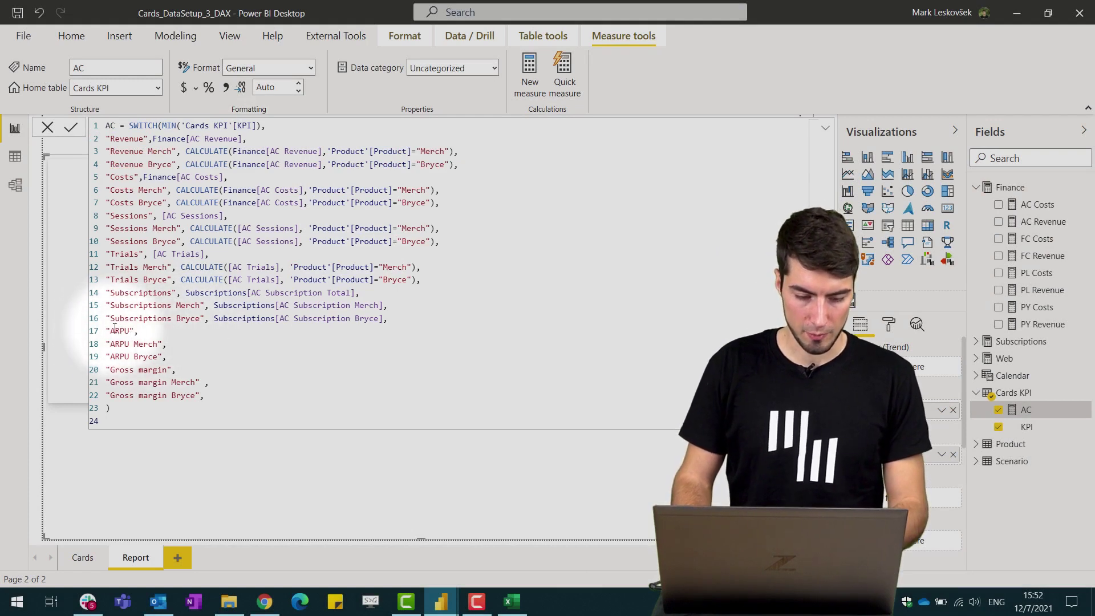
click(173, 334)
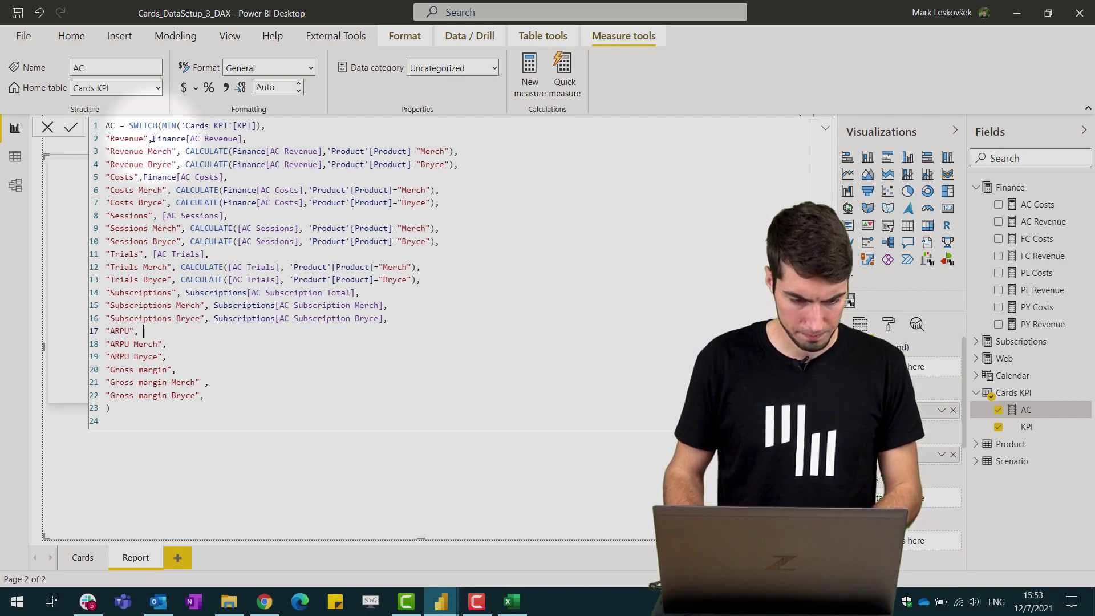
Set the ARPU case to Finance[AC Revenue] divided by Finance[AC Subscription Total].
drag(247, 138, 153, 139)
key(ctrl+c)
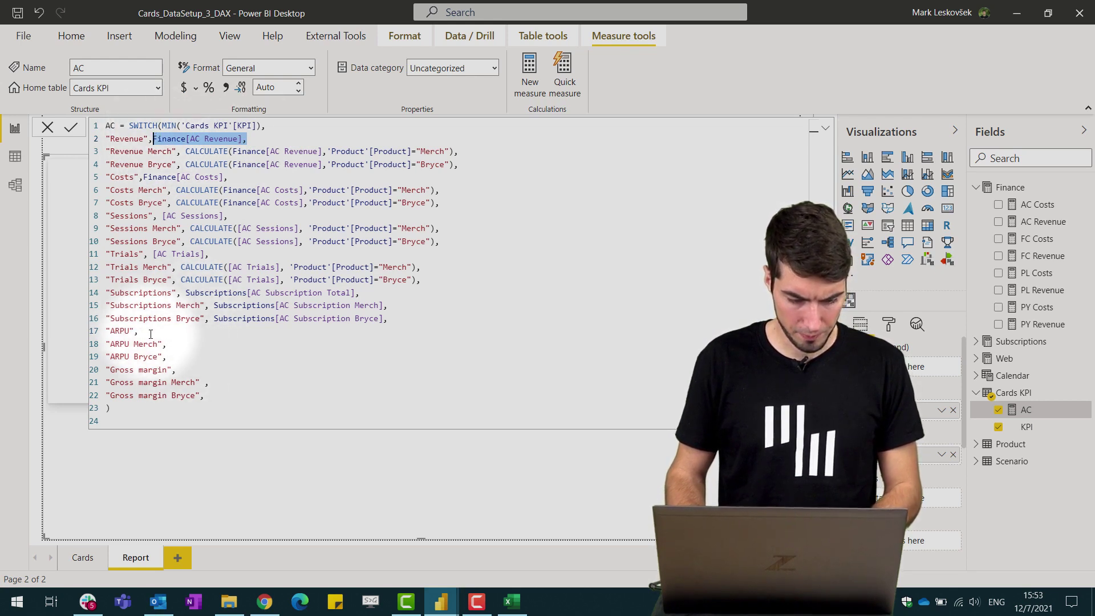
click(142, 331)
key(ctrl+v)
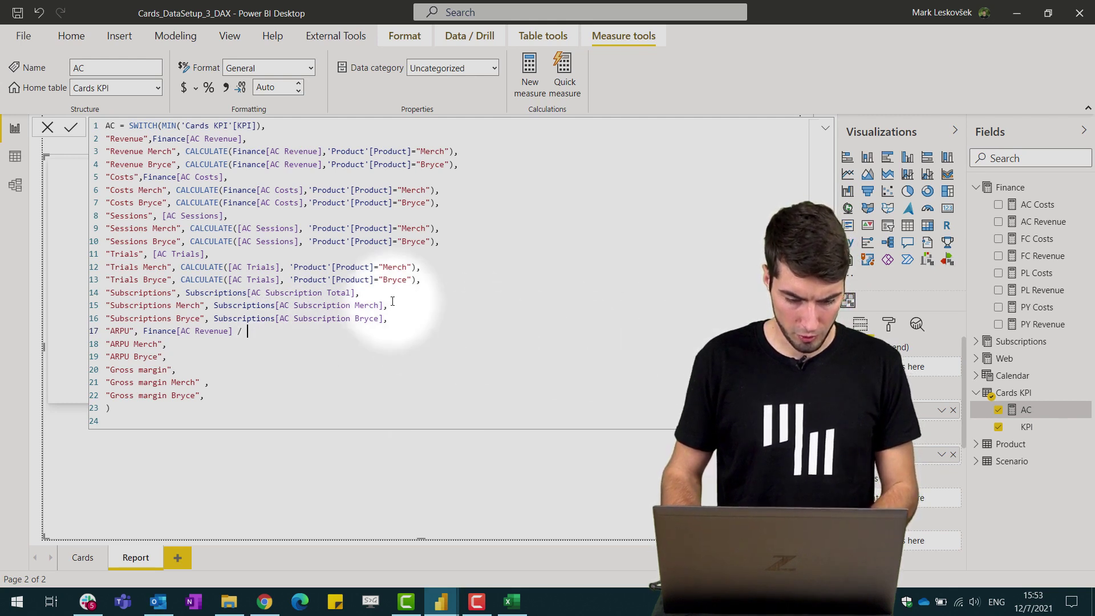
drag(360, 293, 182, 293)
key(ctrl+c)
click(255, 331)
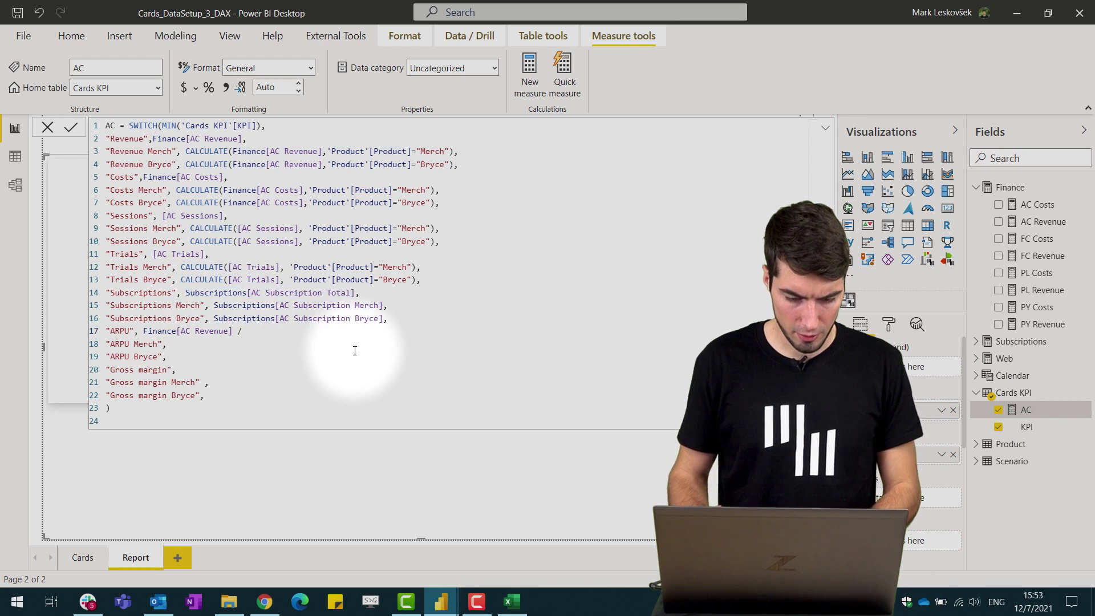
key(ctrl+v)
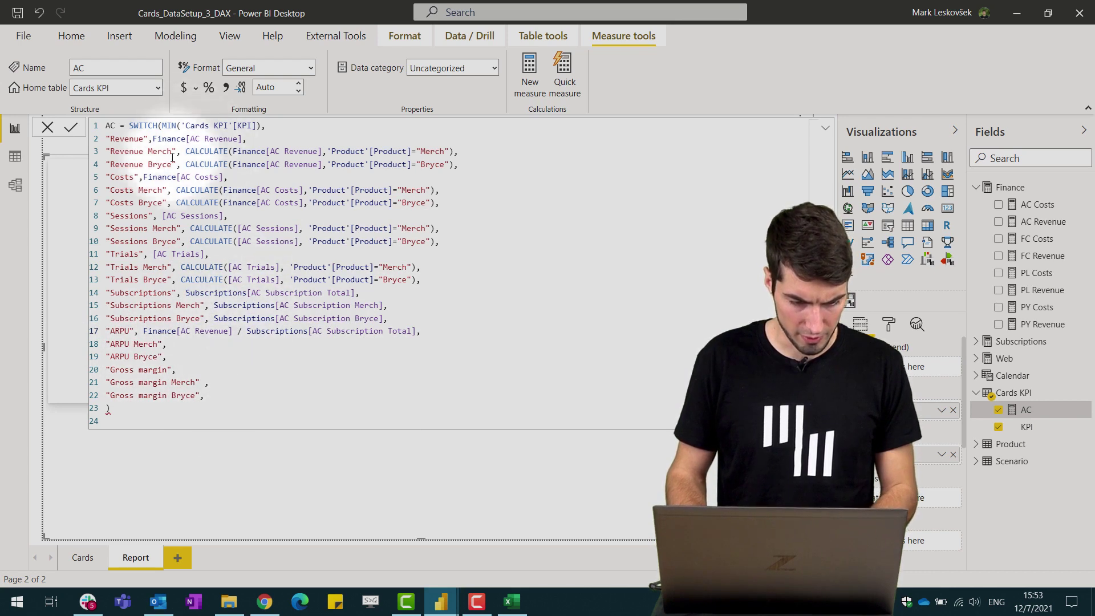
Set ARPU Merch to Merch-filtered AC Revenue divided by AC Subscription Merch.
drag(186, 151, 459, 152)
click(188, 345)
key(ctrl+v)
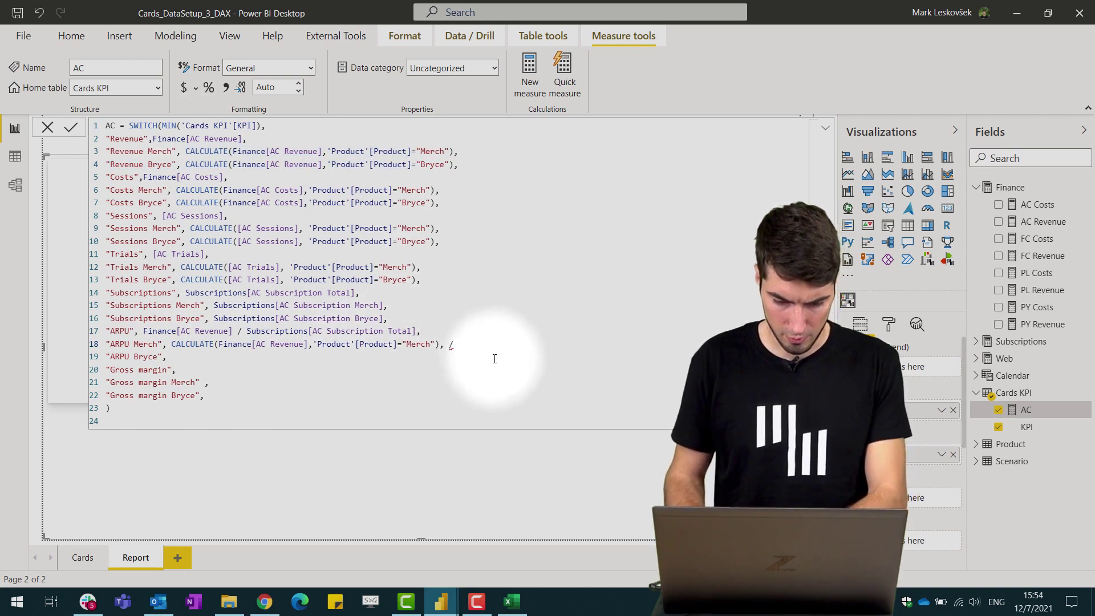
key(Left)
key(Left)
key(BackSpace)
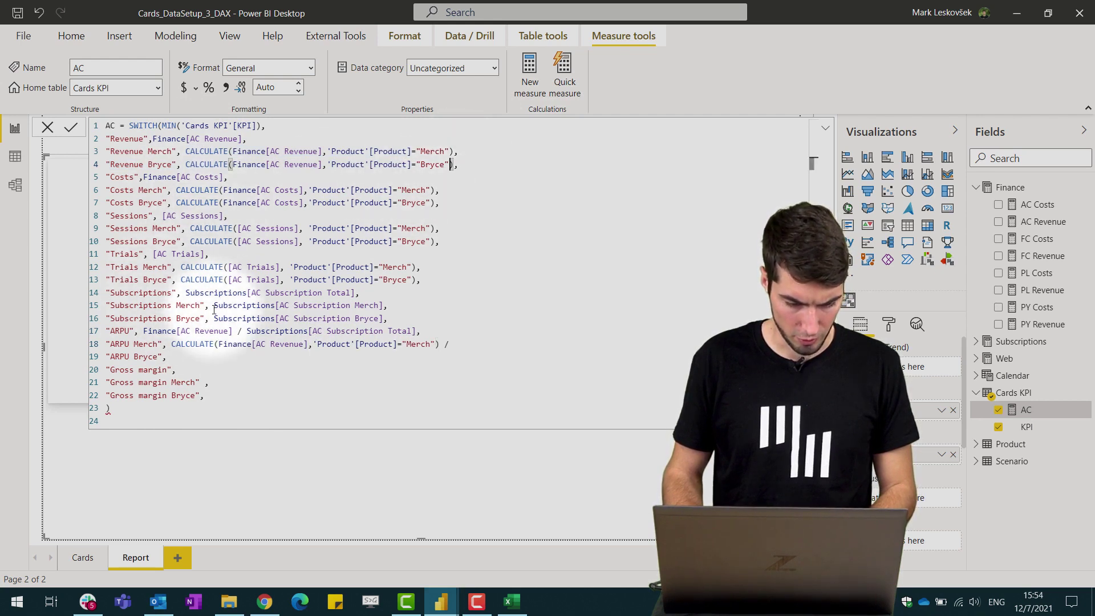
drag(214, 306, 386, 306)
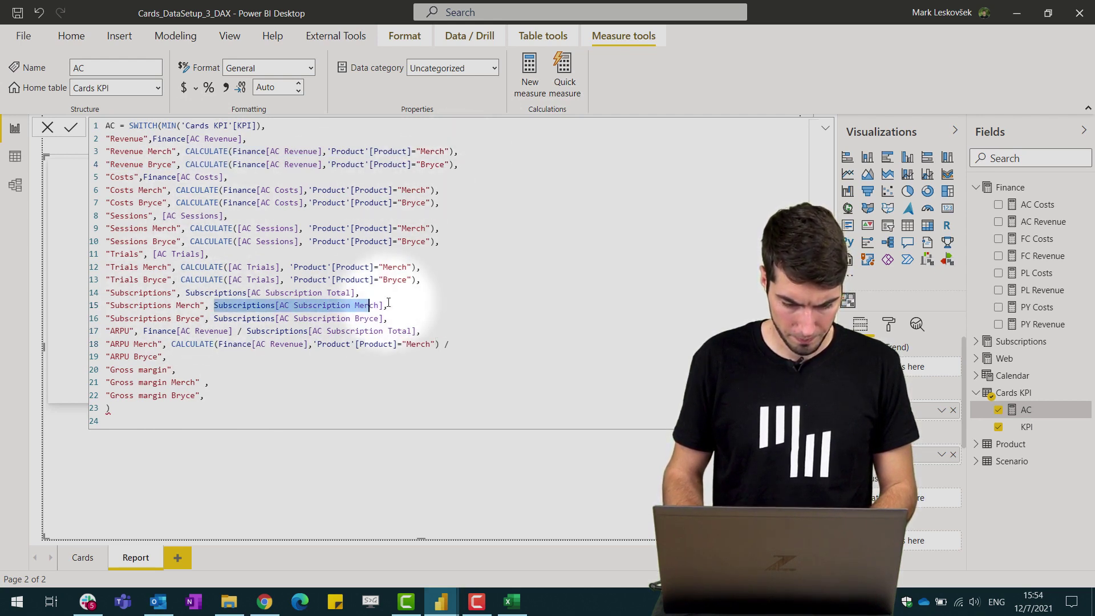
click(449, 344)
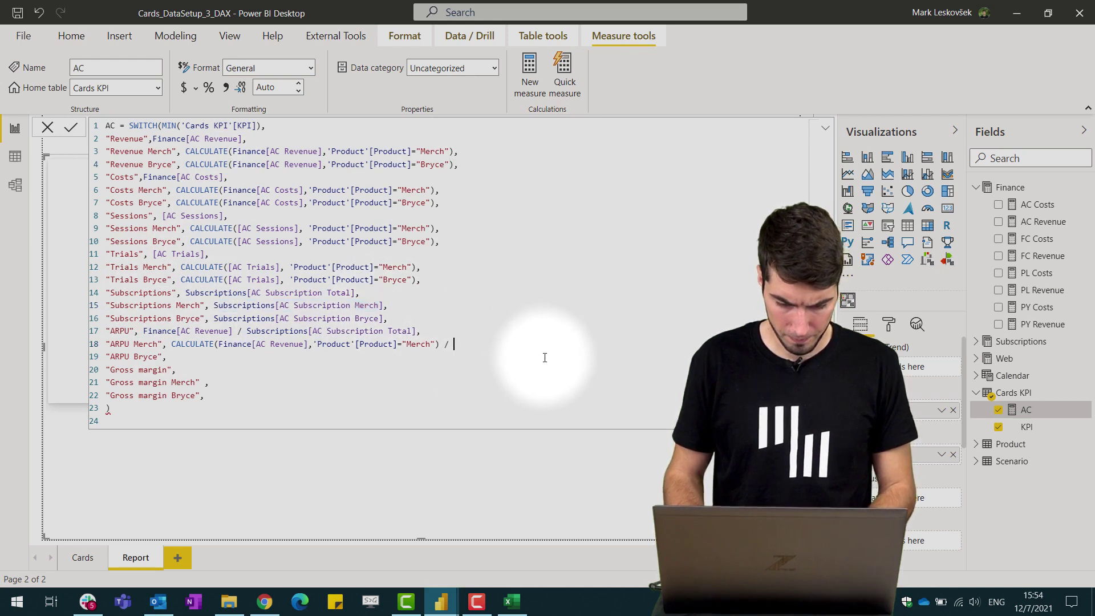
key(ctrl+v)
text(,)
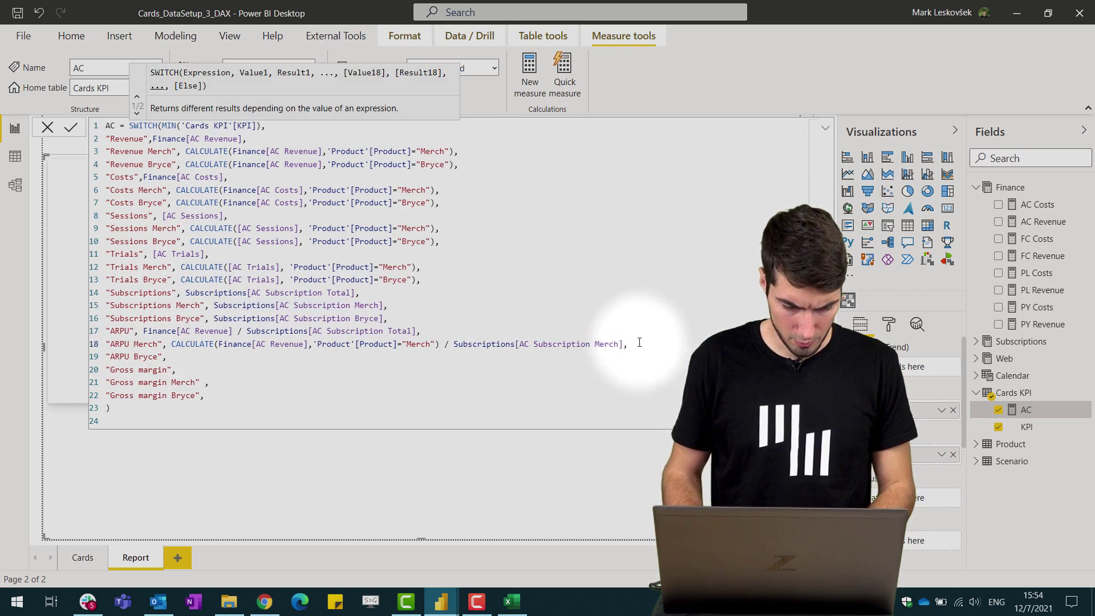
Copy the ARPU Merch expression to ARPU Bryce, switching product and subscription references to Bryce.
drag(627, 344, 176, 344)
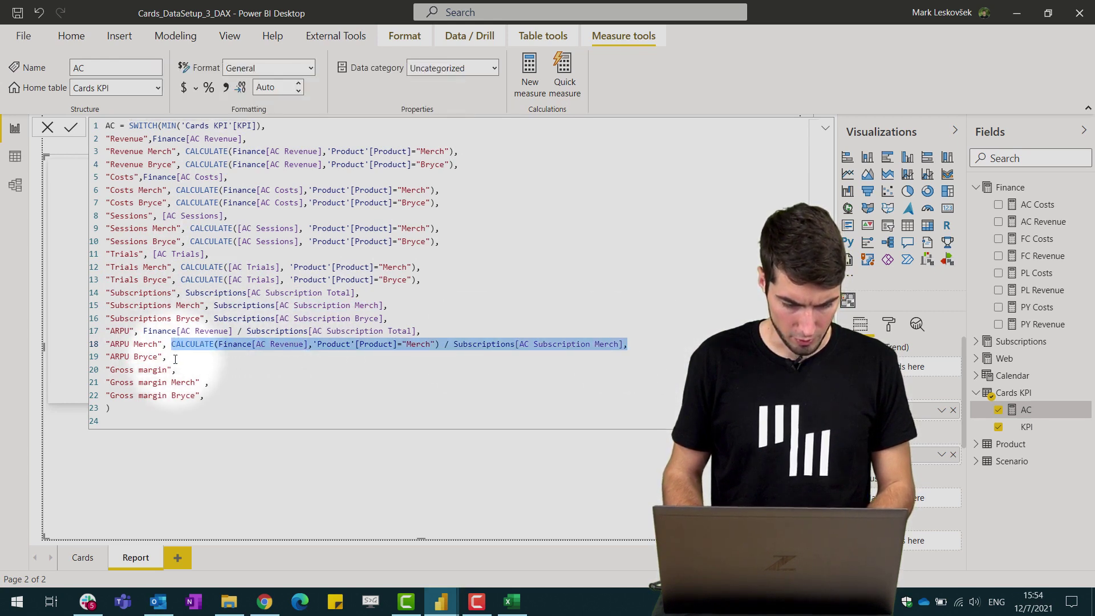
key(ctrl+c)
click(175, 359)
key(ctrl+v)
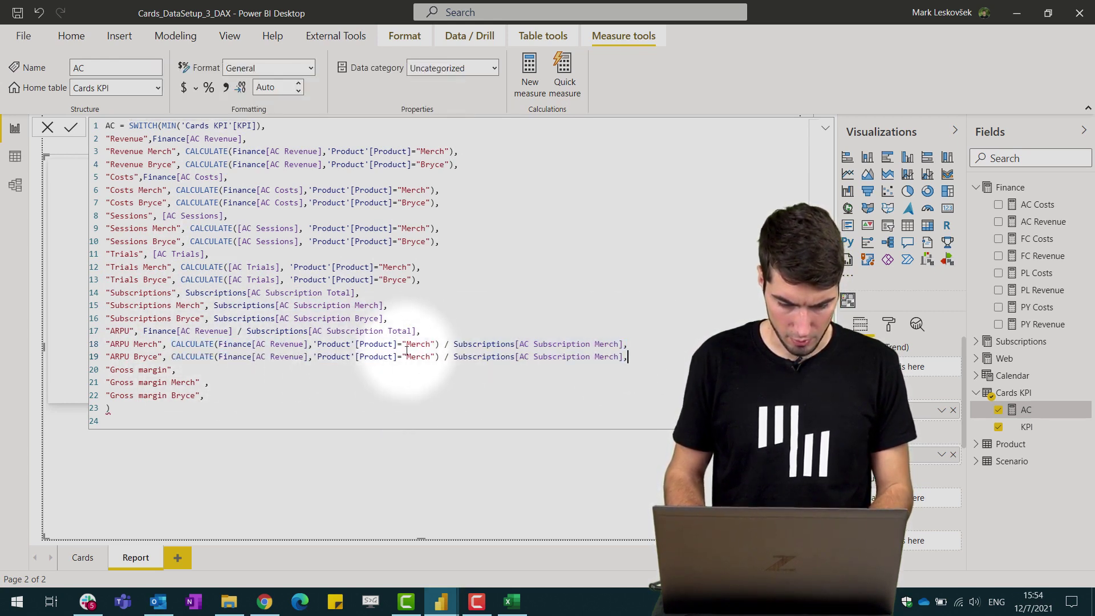
double_click(410, 356)
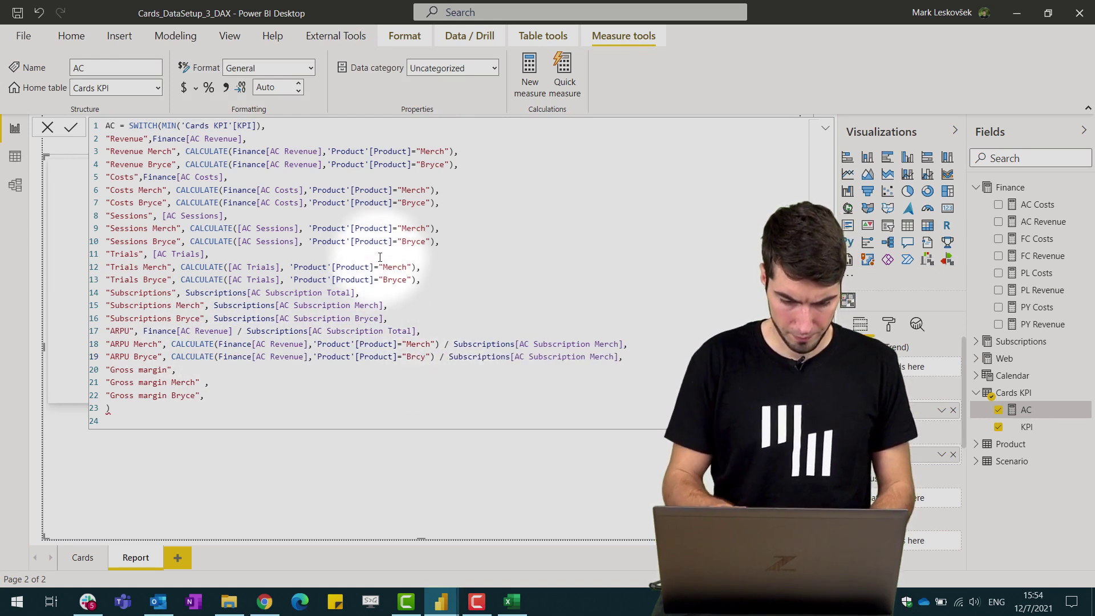
double_click(418, 356)
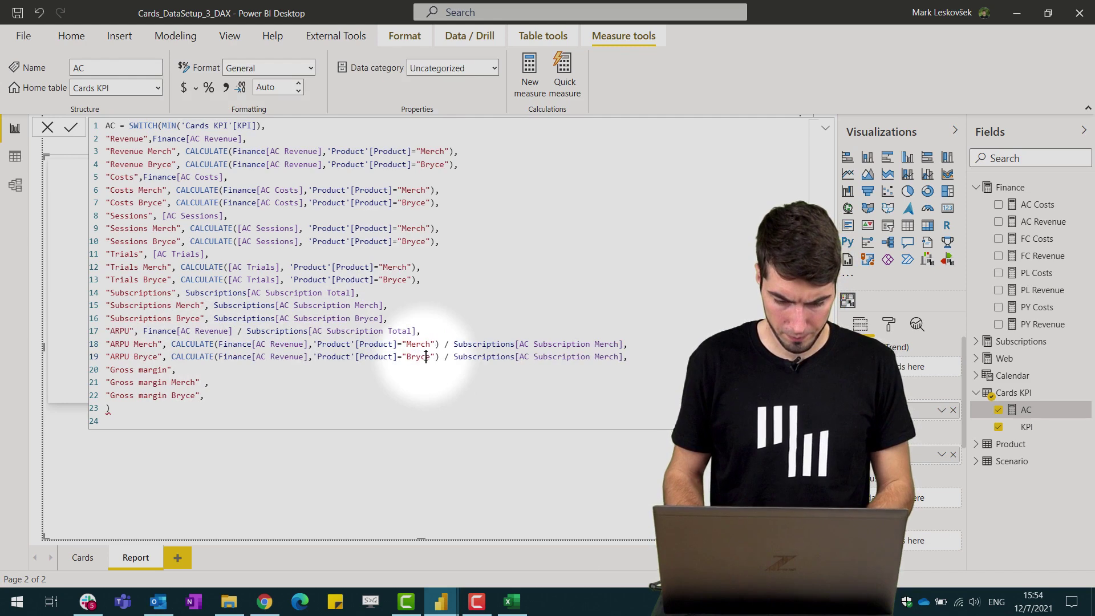
double_click(611, 356)
key(ctrl+v)
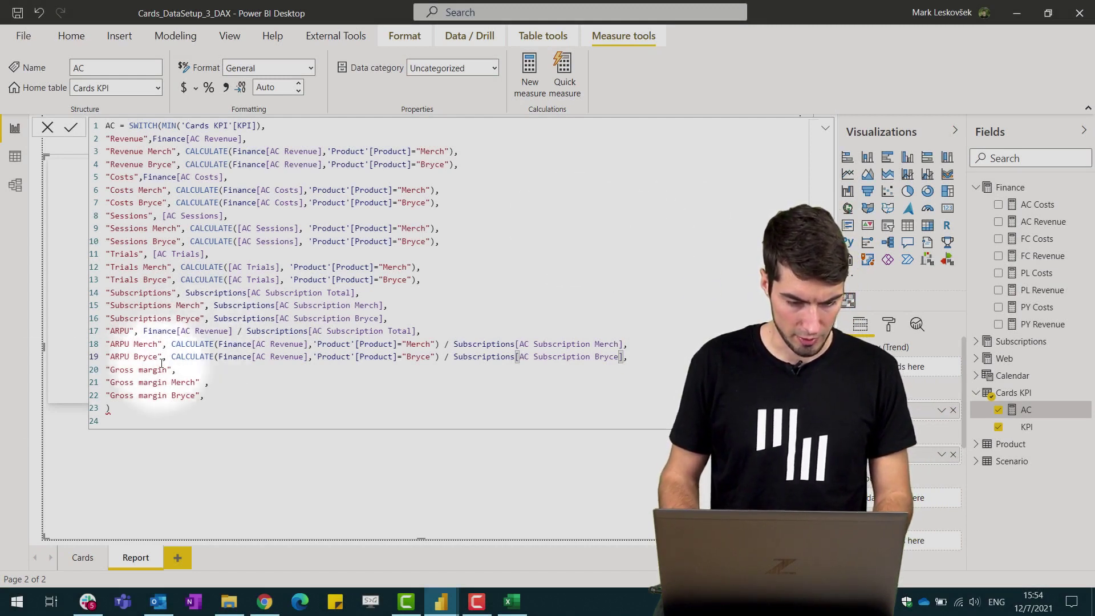
Make the Gross margin case Finance[AC Revenue] - Finance[AC Costs].
click(182, 372)
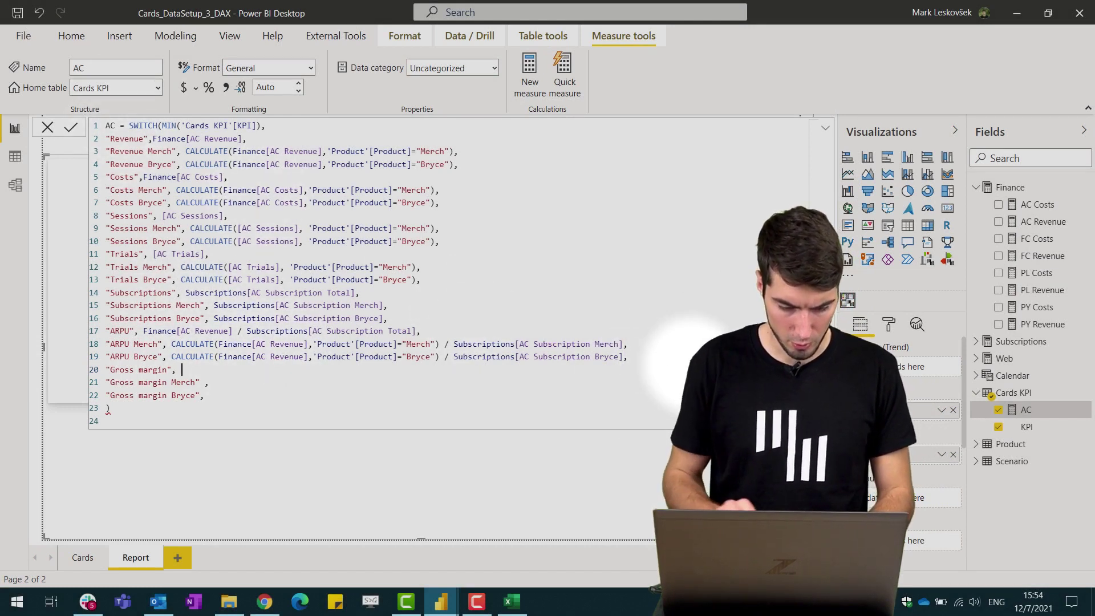
text(ac)
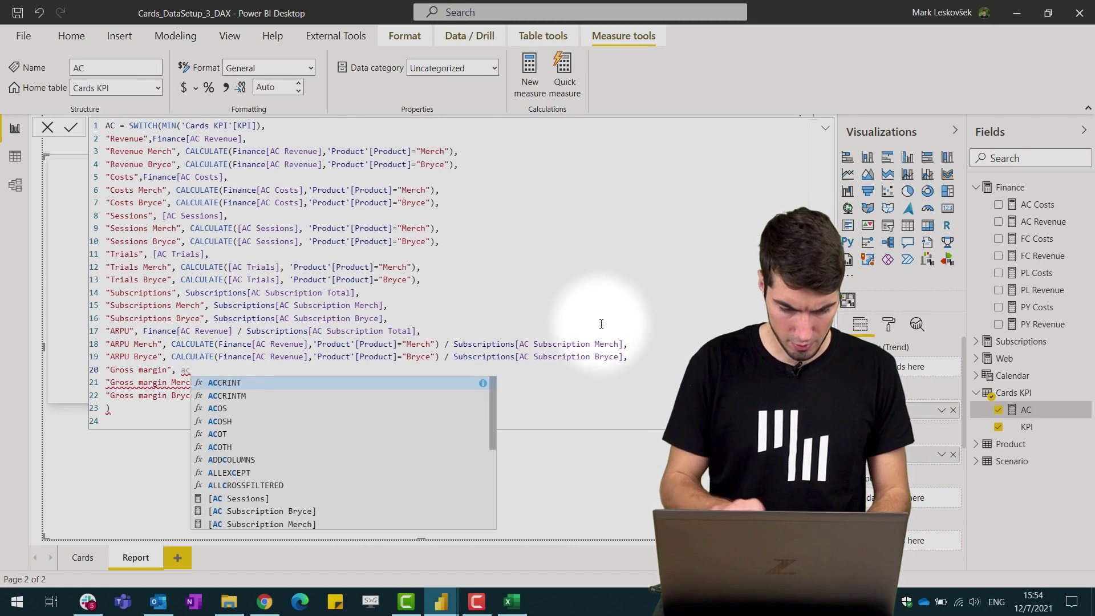
text( rev)
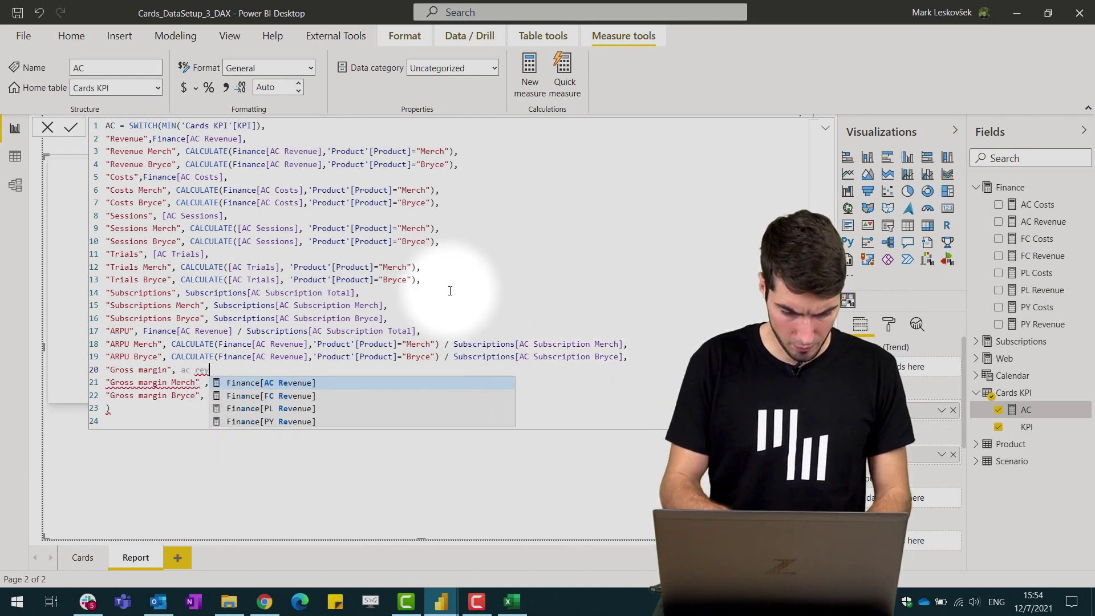
key(Tab)
text(- costcs)
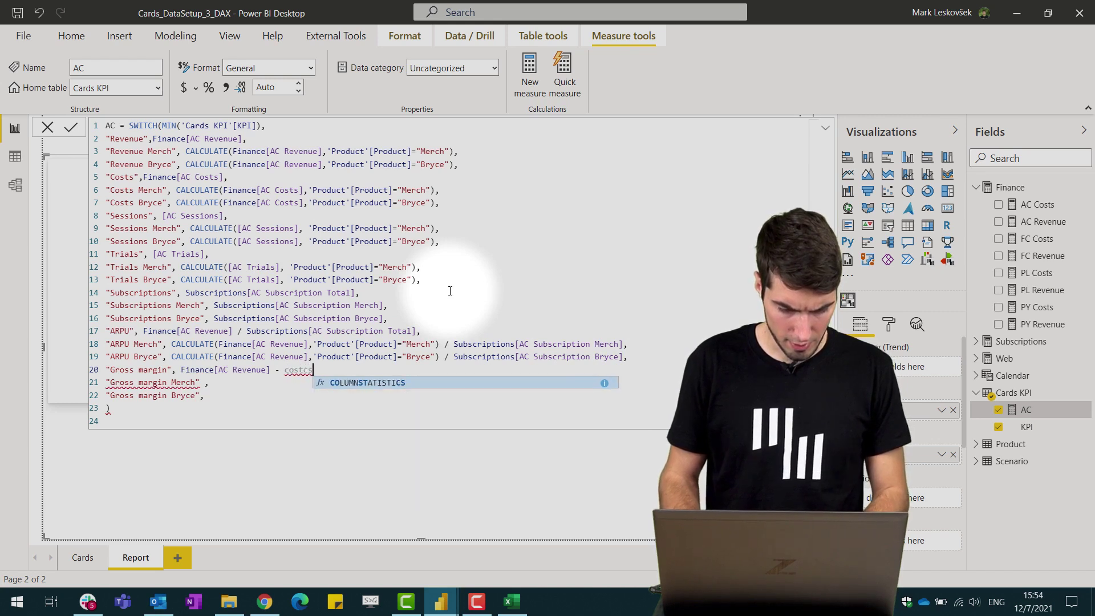
key(BackSpace)
key(BackSpace)
text(s)
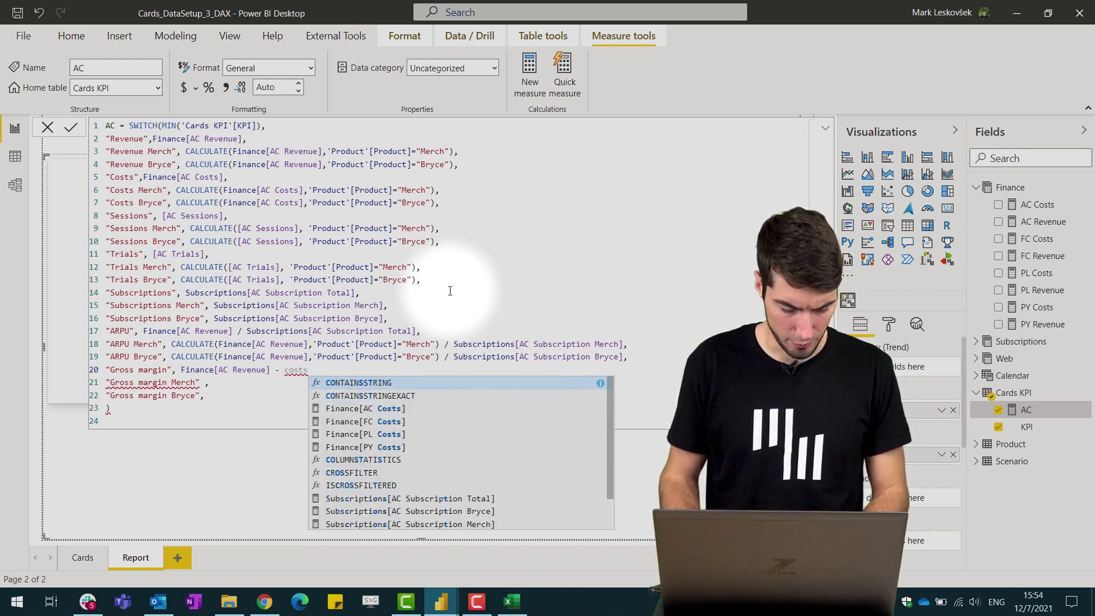
click(417, 409)
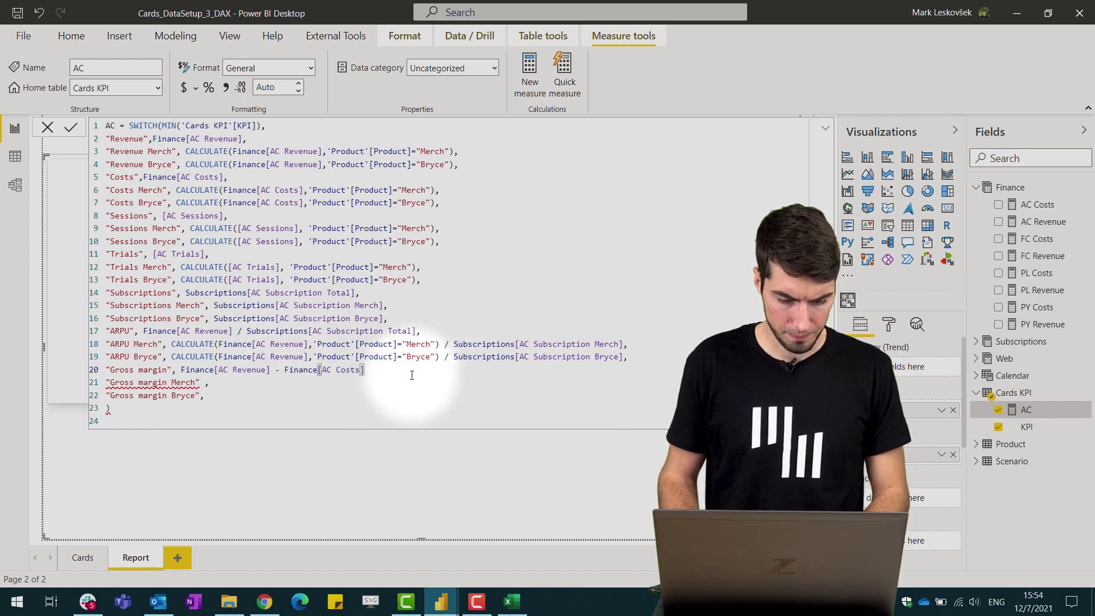
drag(412, 374, 182, 370)
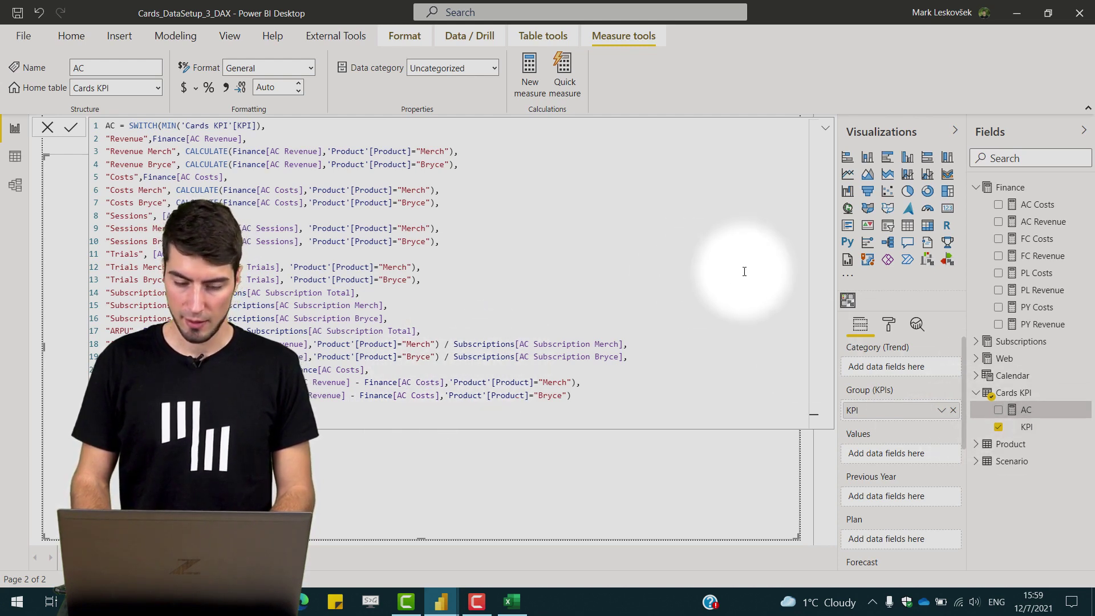
Create a PL measure from the AC formula with every AC reference renamed to PL.
key(ctrl+a)
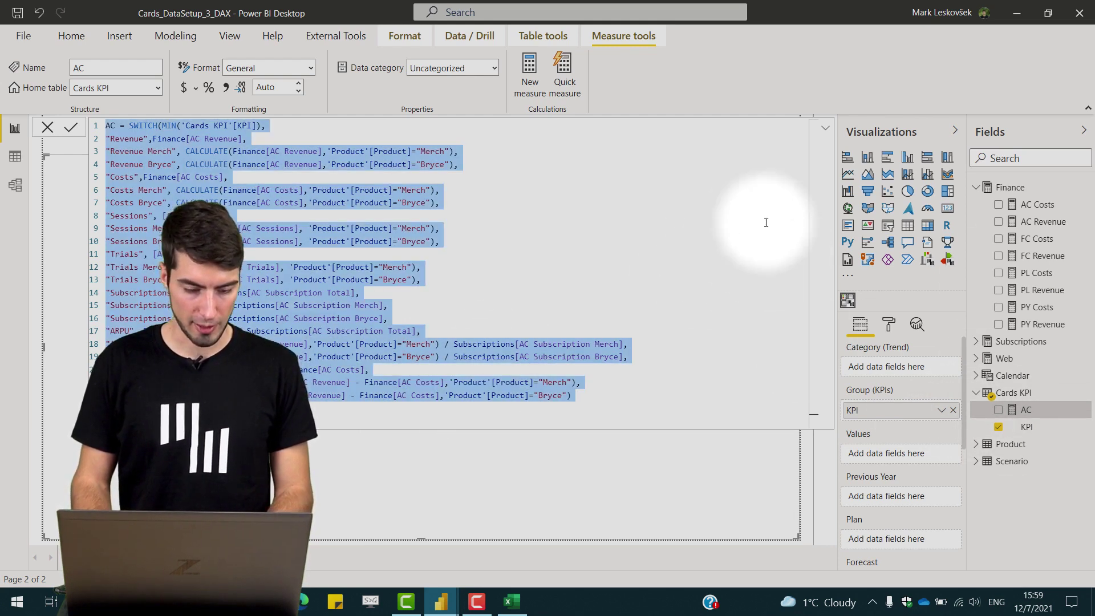
click(530, 71)
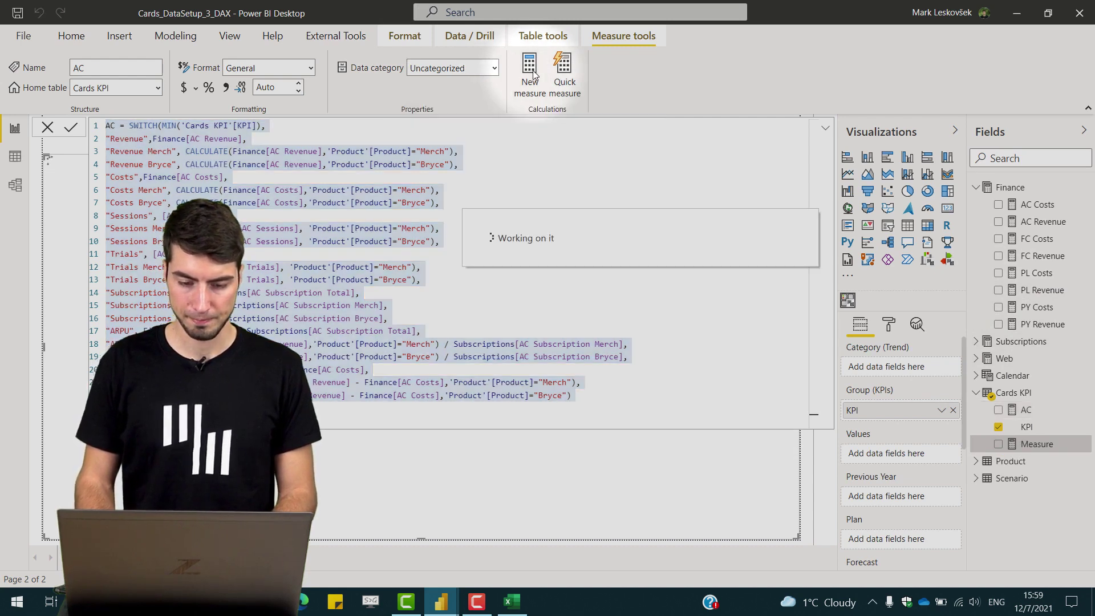
key(ctrl+v)
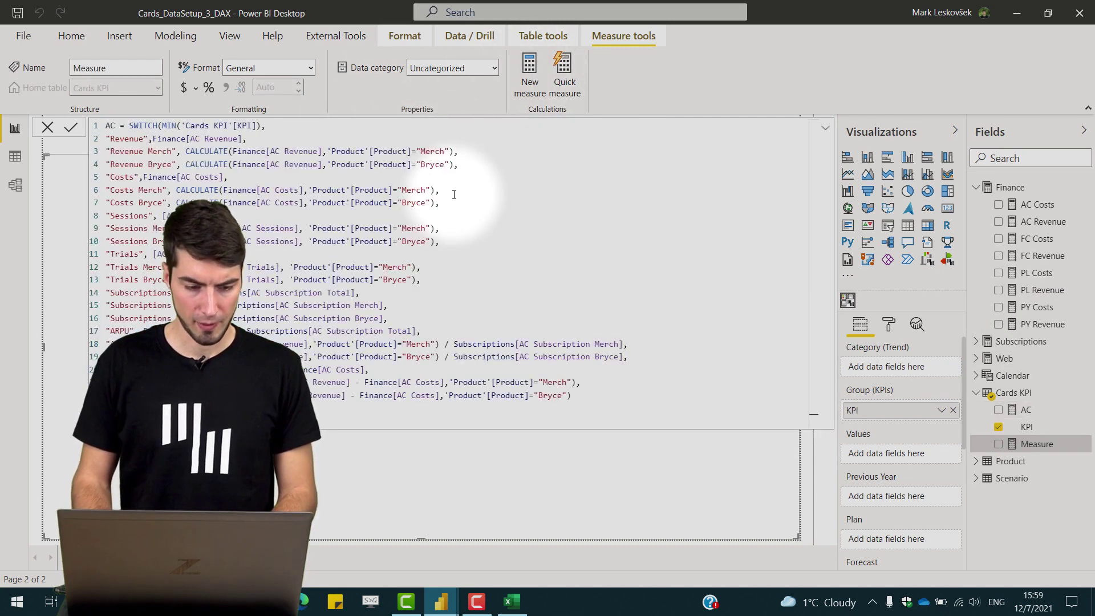
double_click(111, 125)
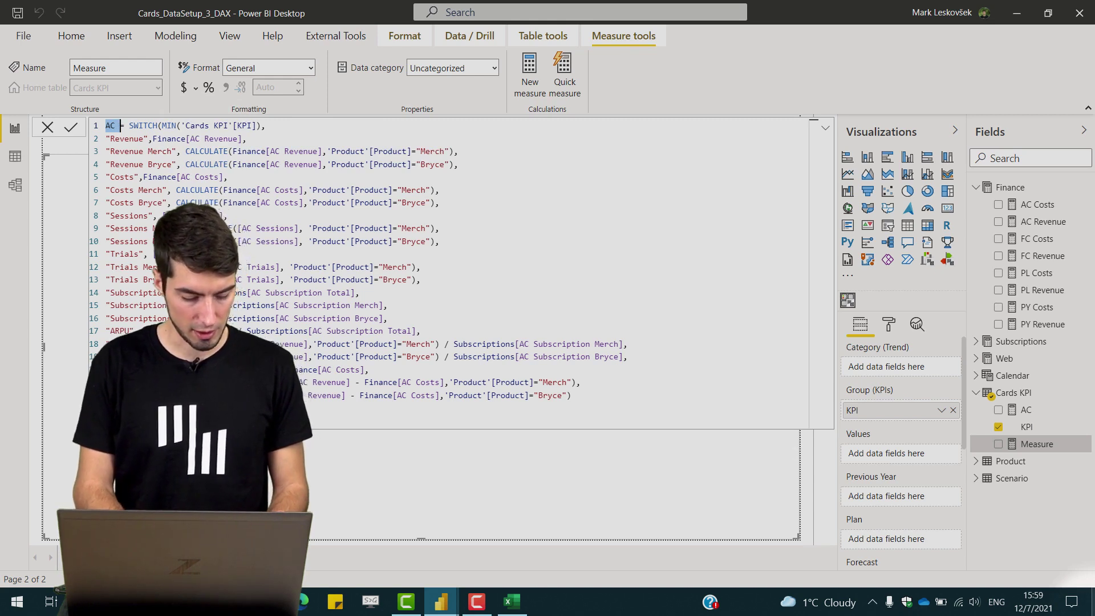
key(ctrl+f)
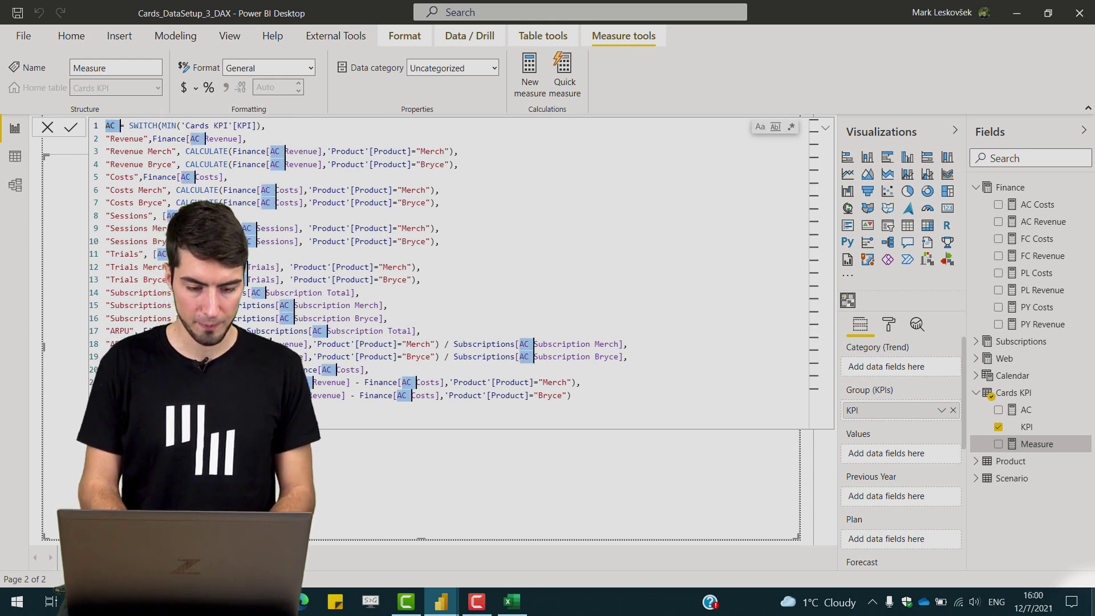
key(ctrl+shift+l)
text(PL)
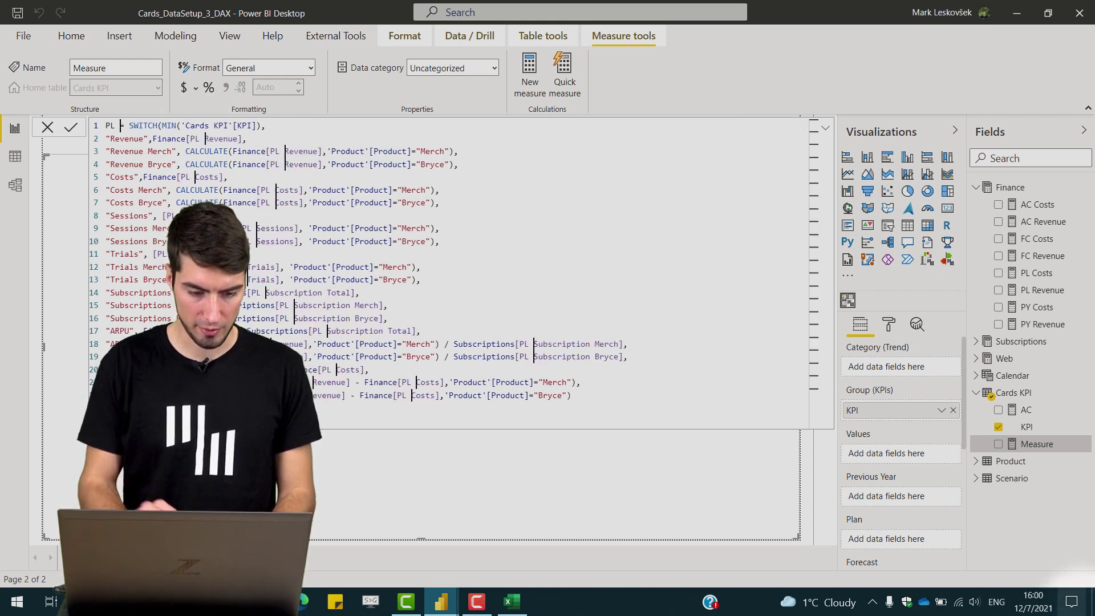
click(72, 129)
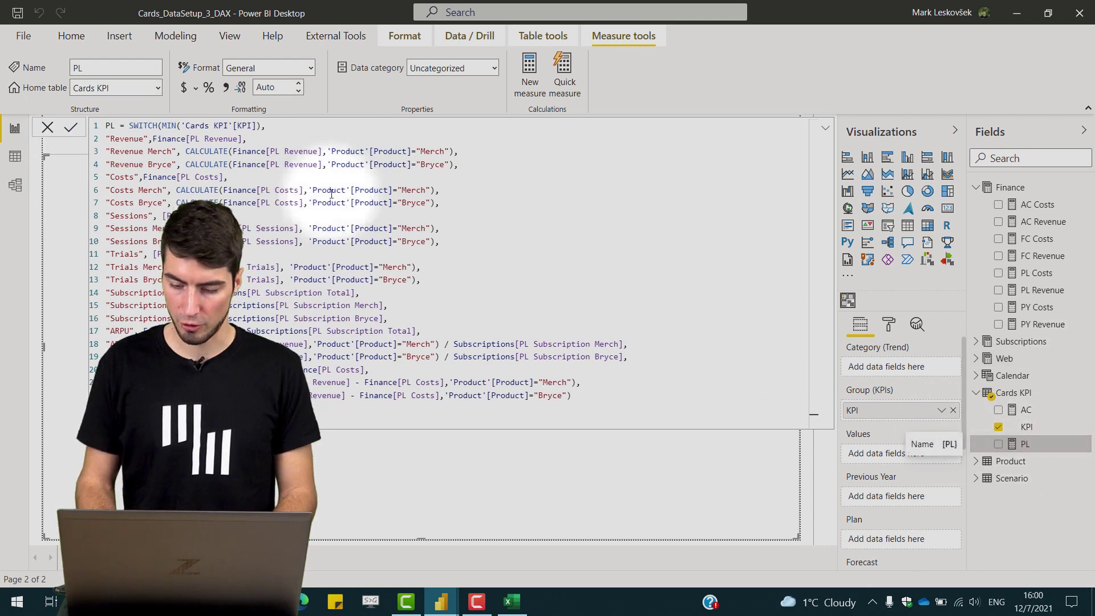
key(ctrl+a)
key(ctrl+c)
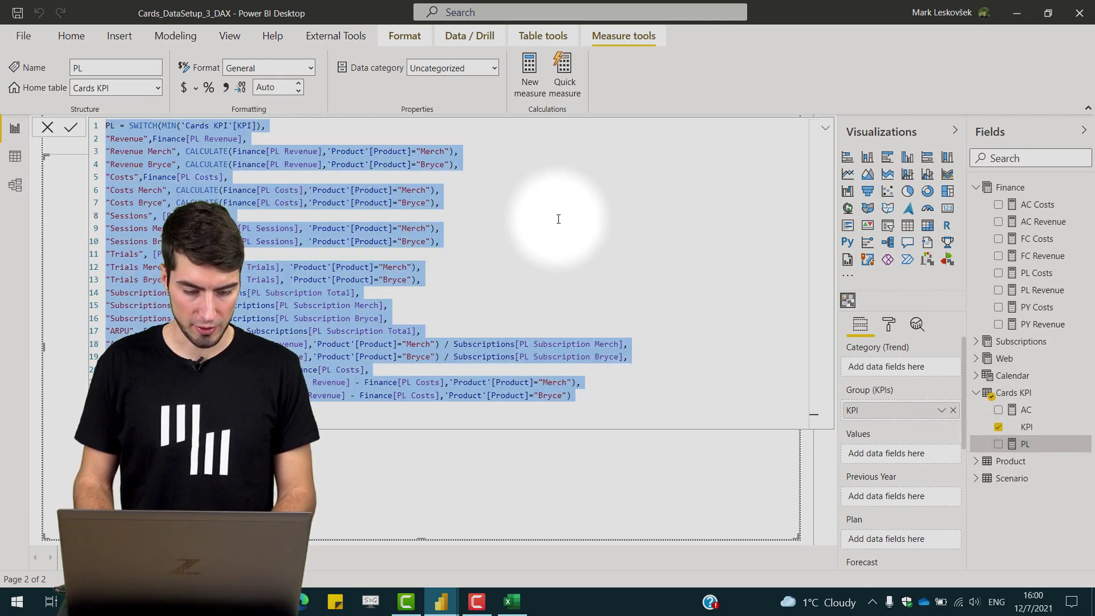
Create an FC measure from the PL formula with every PL reference renamed to FC.
click(528, 86)
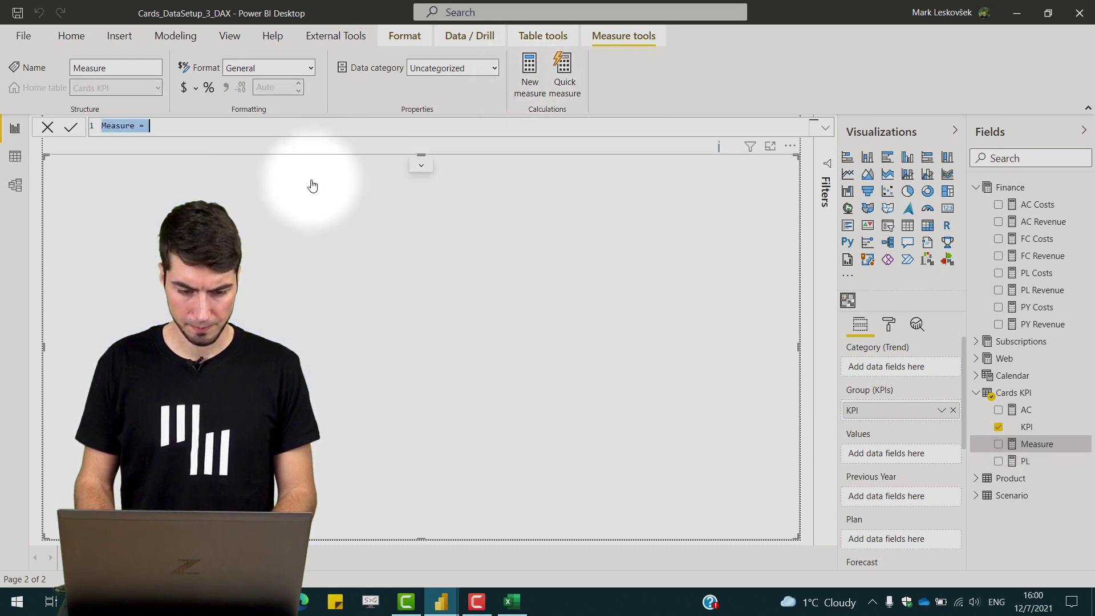
key(ctrl+v)
drag(117, 126, 107, 126)
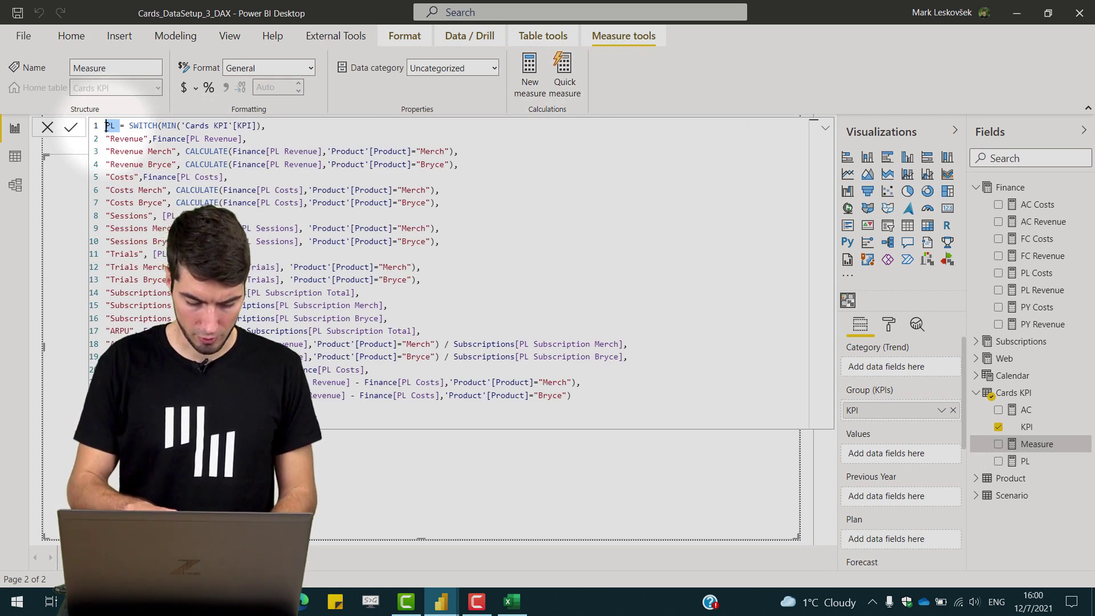
key(ctrl+f)
key(ctrl+shift+l)
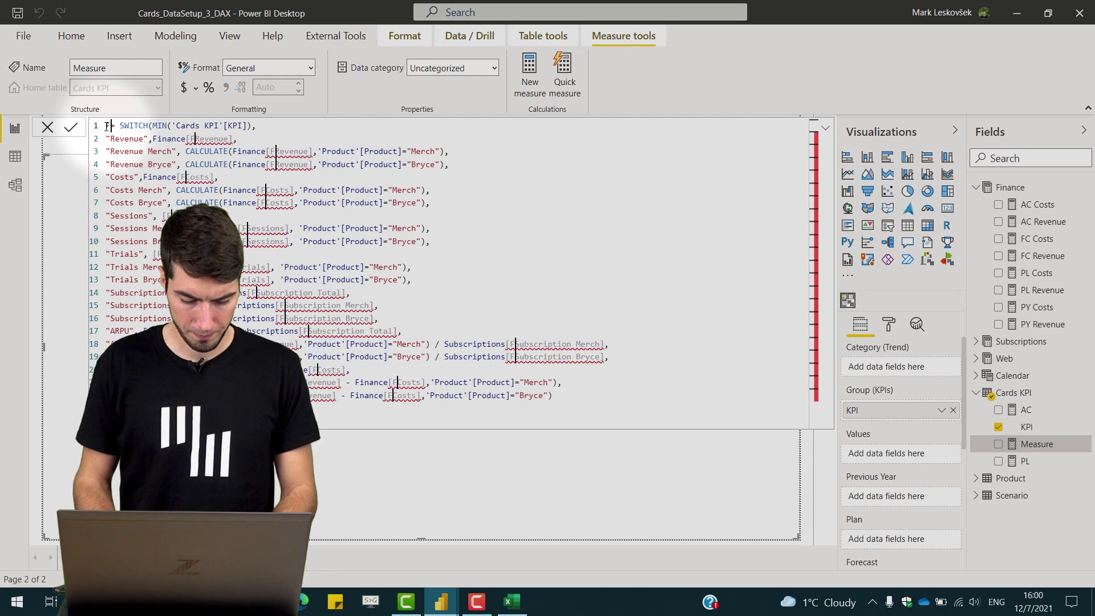
text(FC)
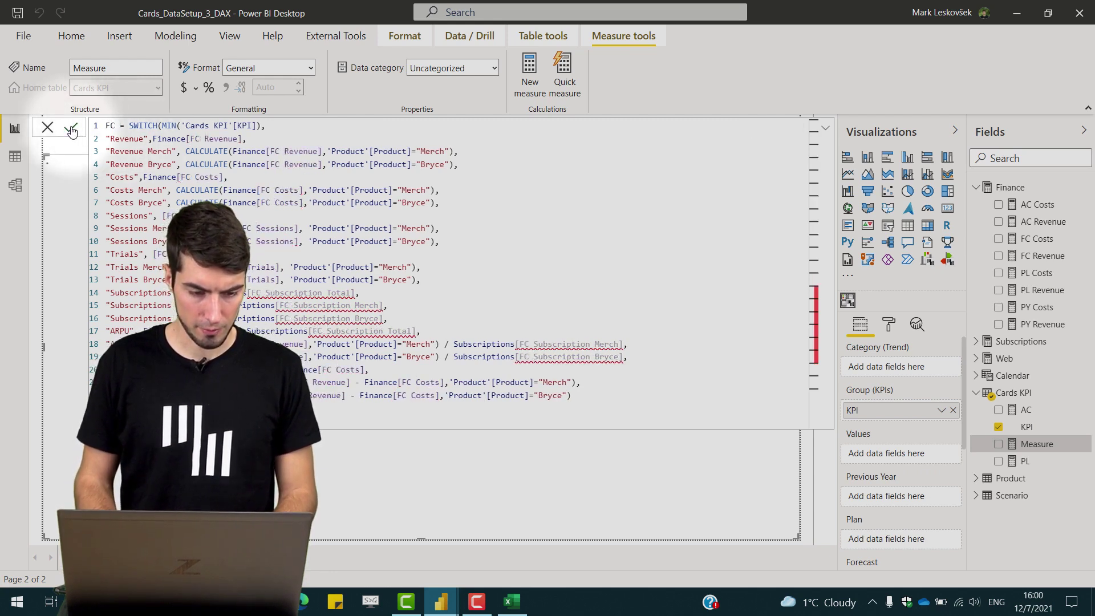
click(71, 127)
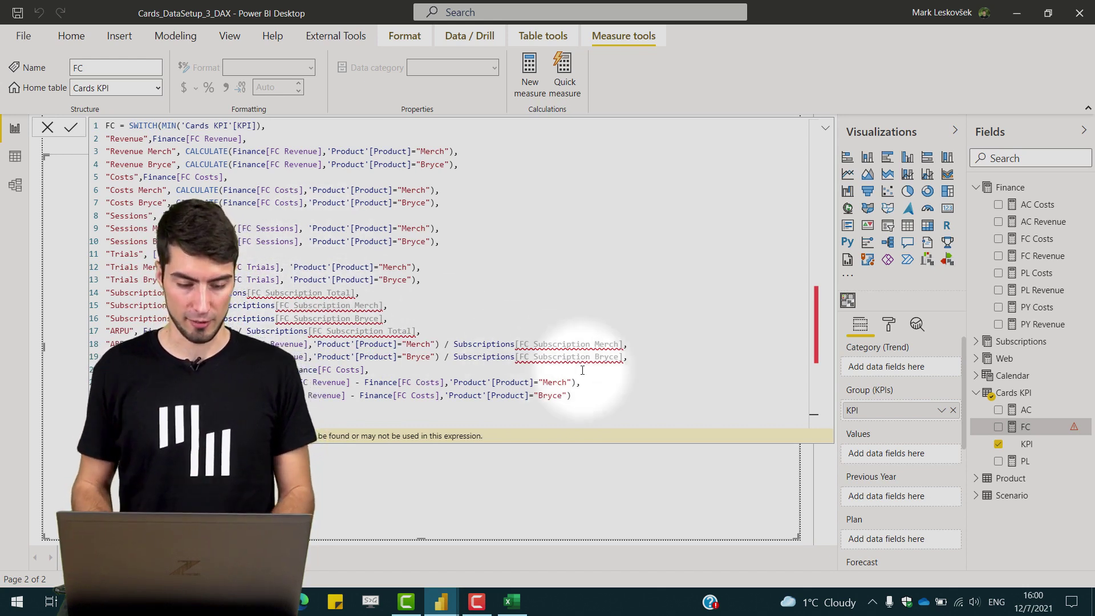
Delete the Subscriptions and ARPU lines 14–19 from FC and commit it.
drag(633, 358, 106, 292)
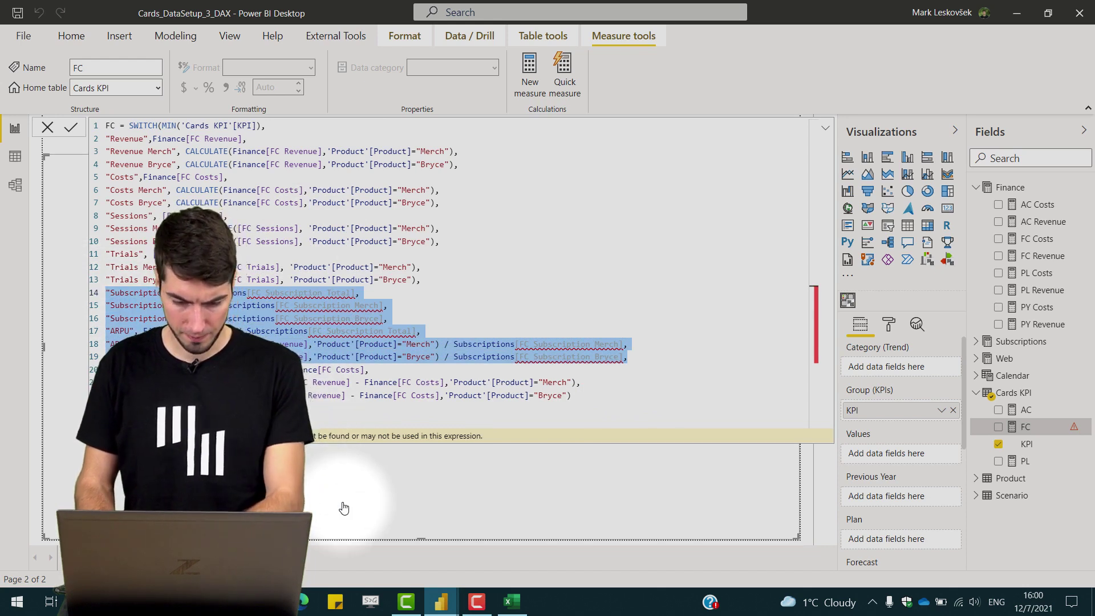
key(Delete)
key(BackSpace)
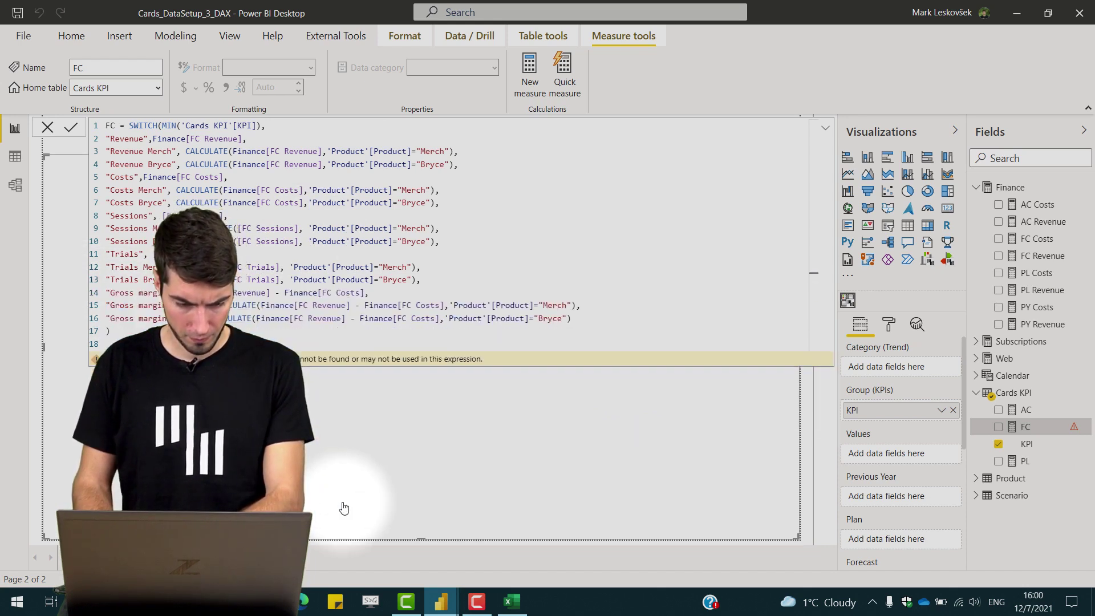
key(Return)
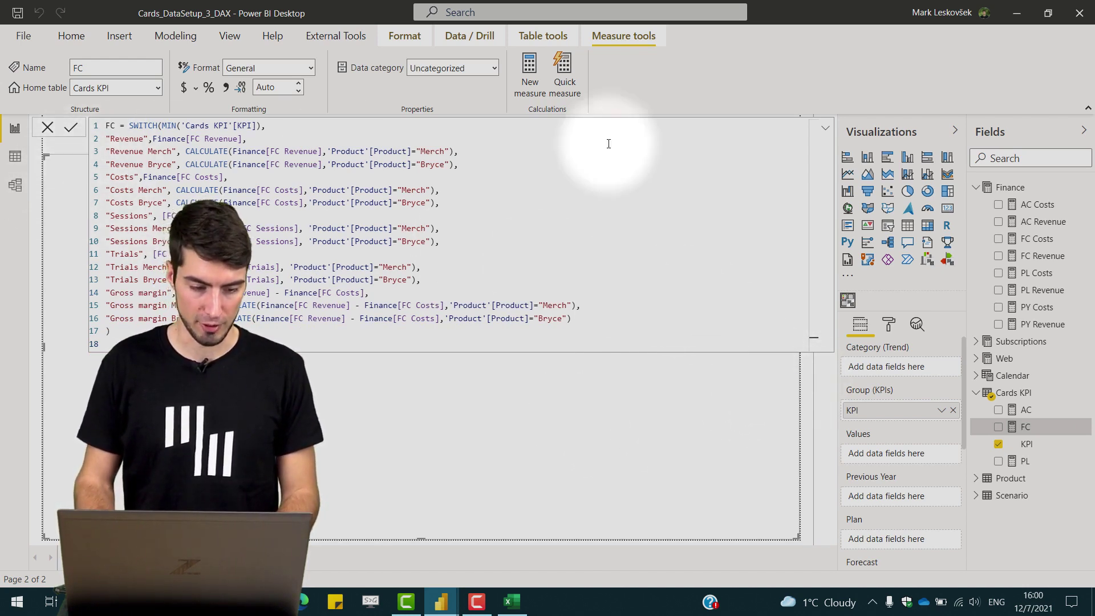
click(825, 128)
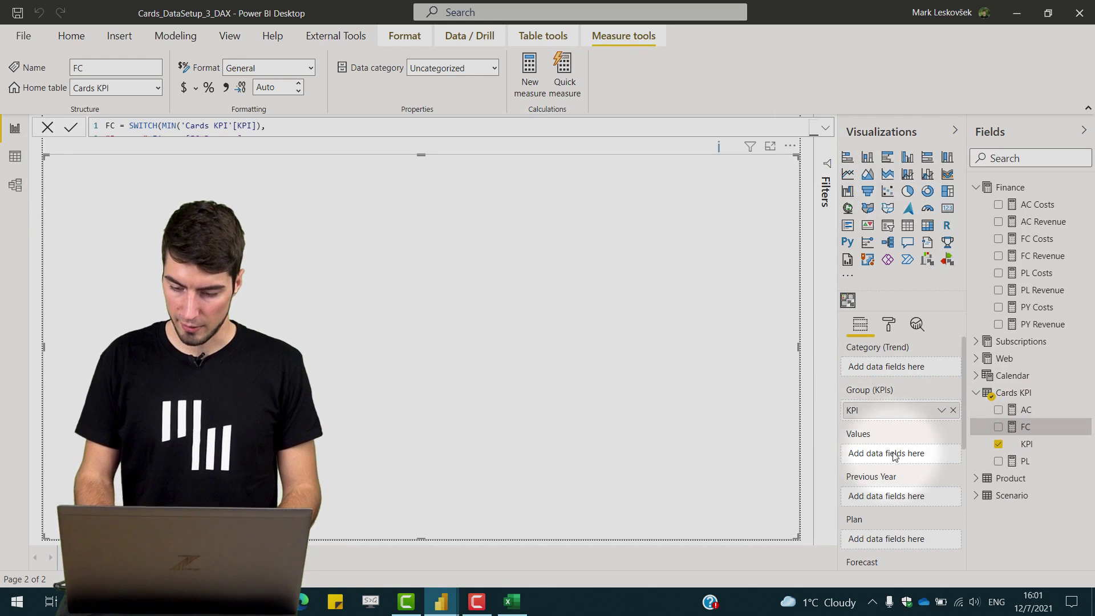
Assign AC to Values, PL to Plan and FC to Forecast in the Cards visual.
drag(1026, 412, 893, 459)
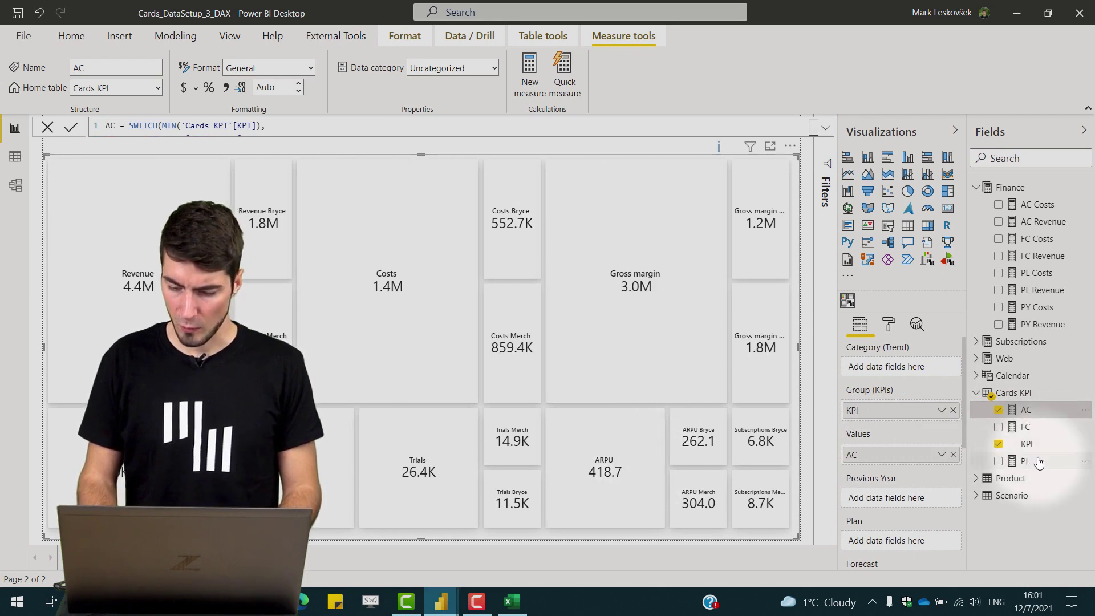
drag(1039, 462, 898, 544)
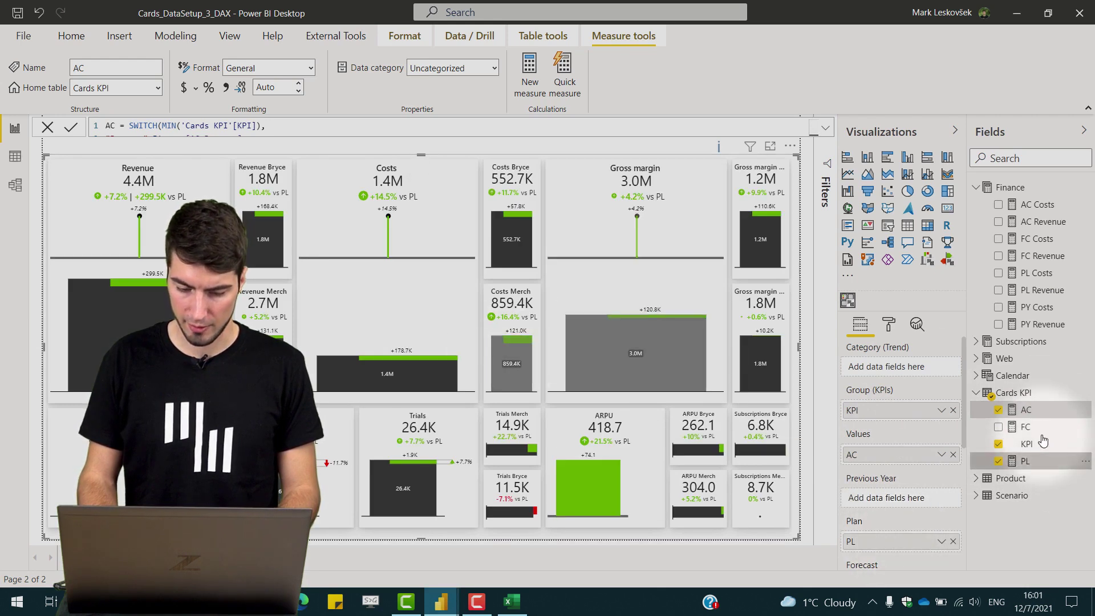
drag(1036, 438, 873, 517)
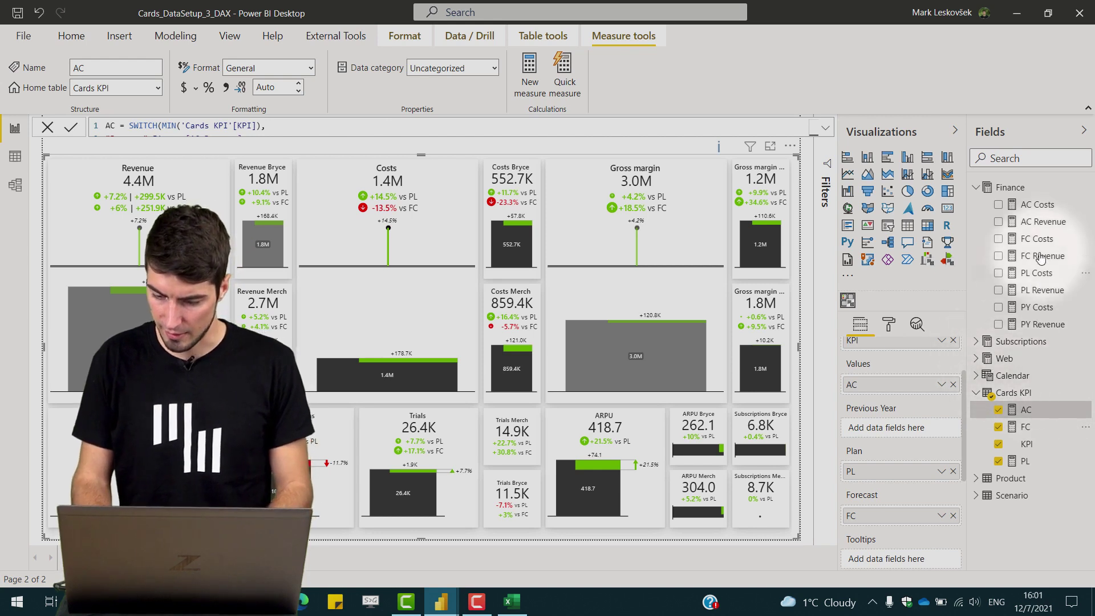
Put the Calendar table's Month field into Category (Trend) for Jan–Dec trend charts.
click(977, 376)
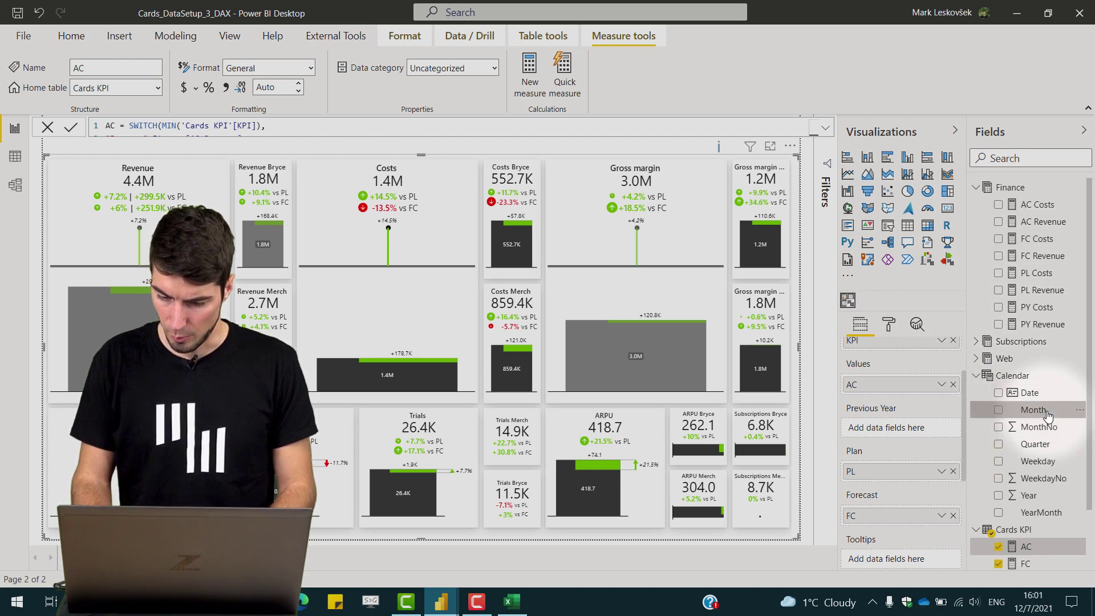
drag(1049, 416, 907, 372)
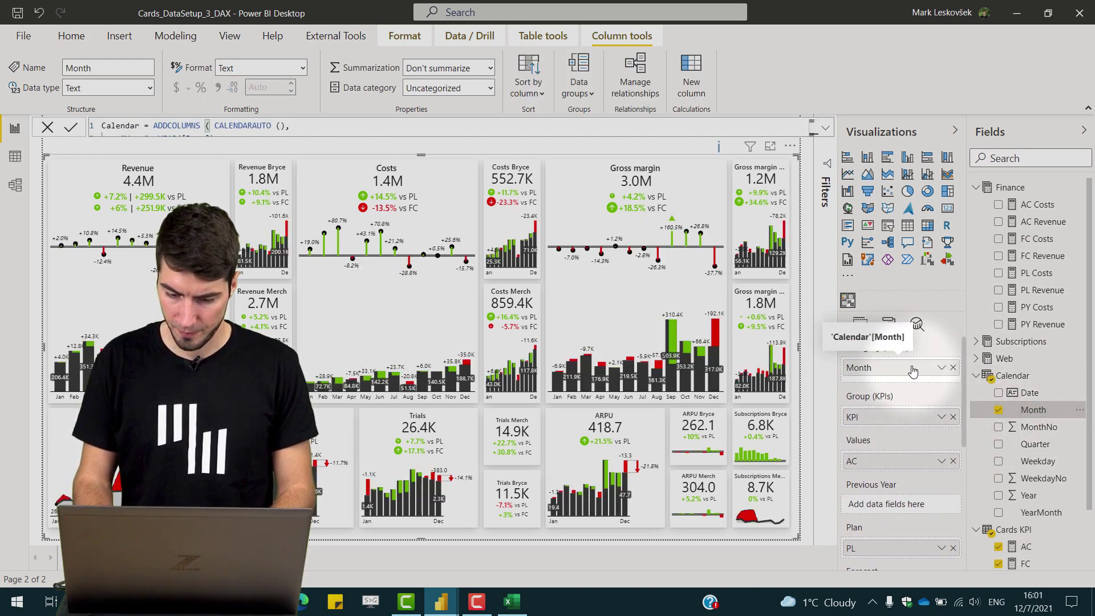